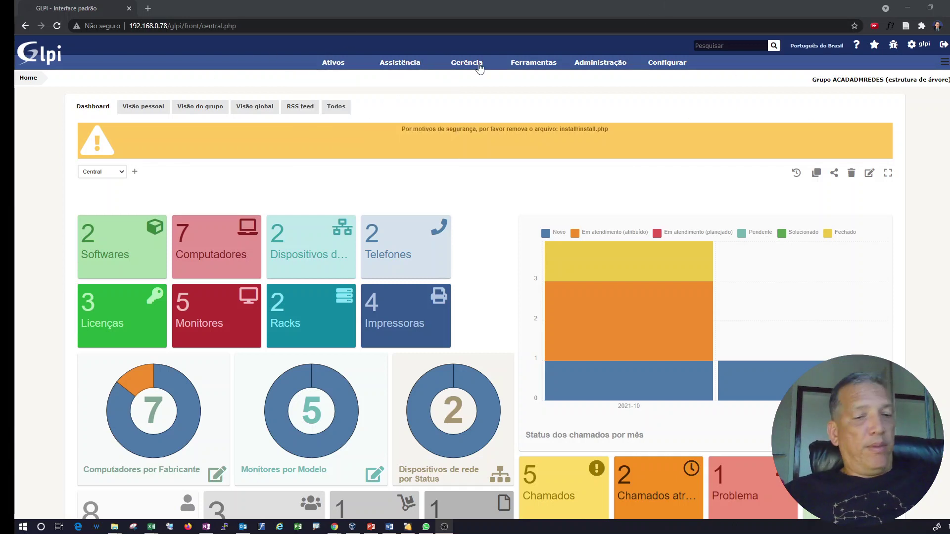
Switch to the SoftExpert blog article "A diferença entre incidentes e problemas e sua gestão" and read its introductory paragraph.
{"action": "mouse_move", "coordinate": [534, 62]}
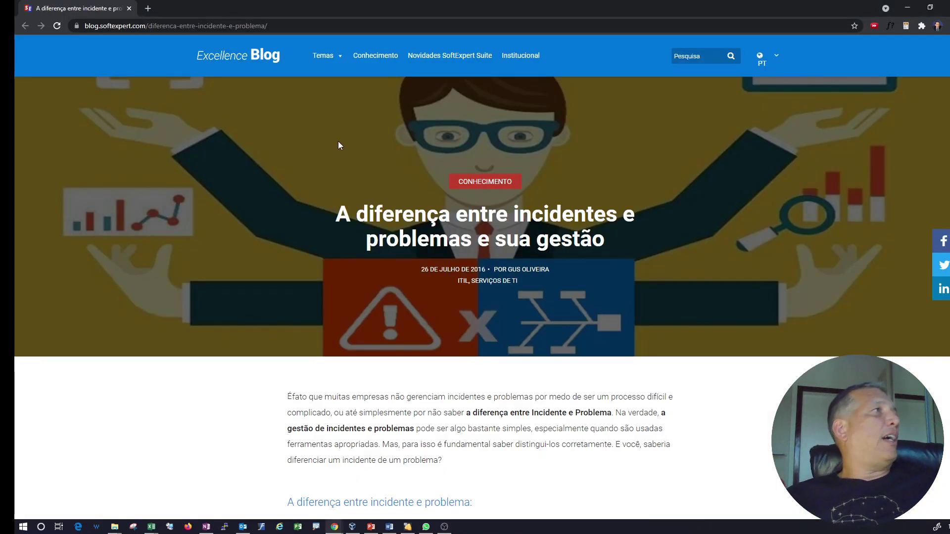
{"action": "left_click", "coordinate": [285, 28]}
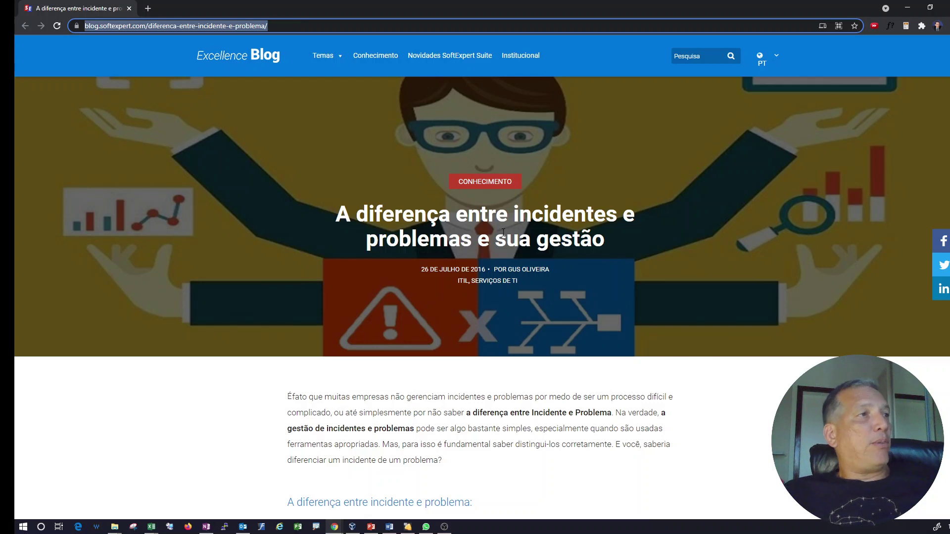
{"action": "scroll", "coordinate": [503, 232], "scroll_direction": "down", "scroll_amount": 2}
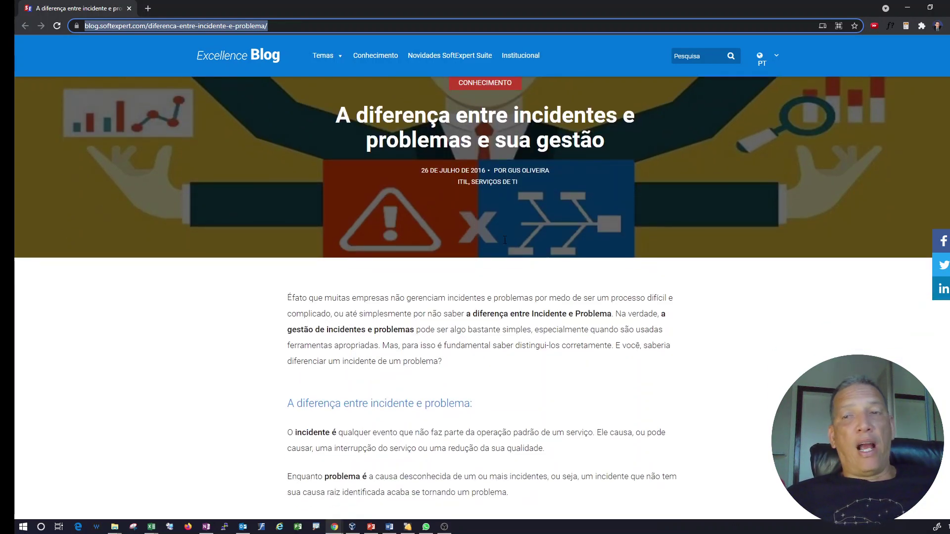
{"action": "scroll", "coordinate": [507, 246], "scroll_direction": "down", "scroll_amount": 4}
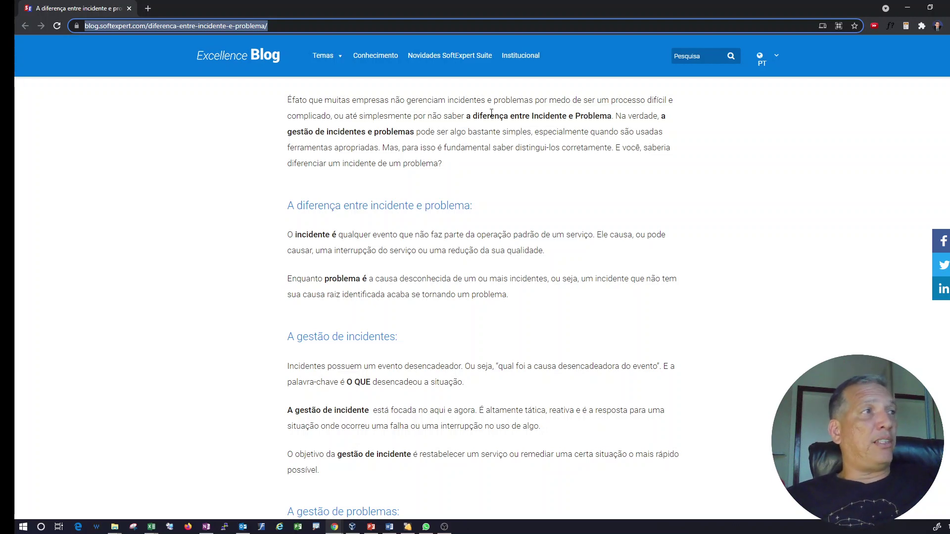
{"action": "left_click_drag", "start_coordinate": [497, 100], "coordinate": [655, 109]}
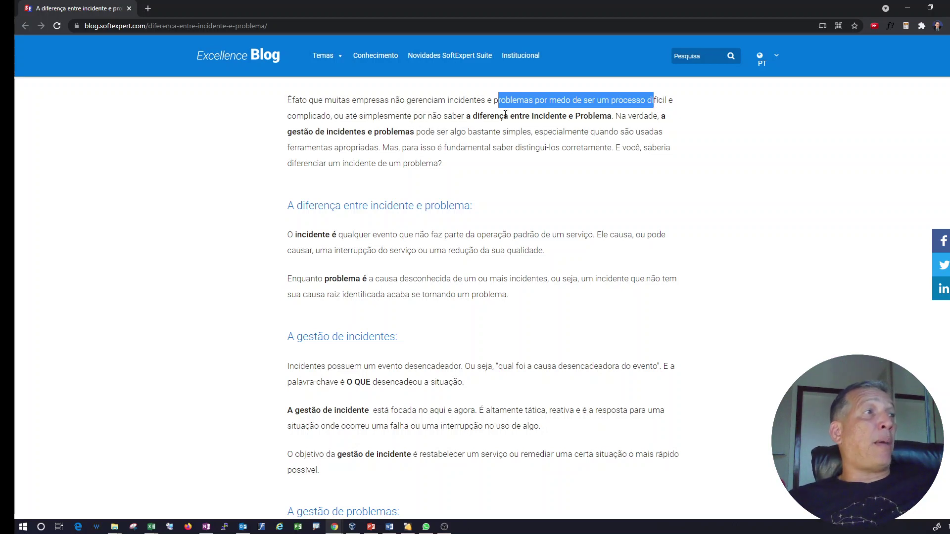
{"action": "left_click_drag", "start_coordinate": [504, 117], "coordinate": [588, 118]}
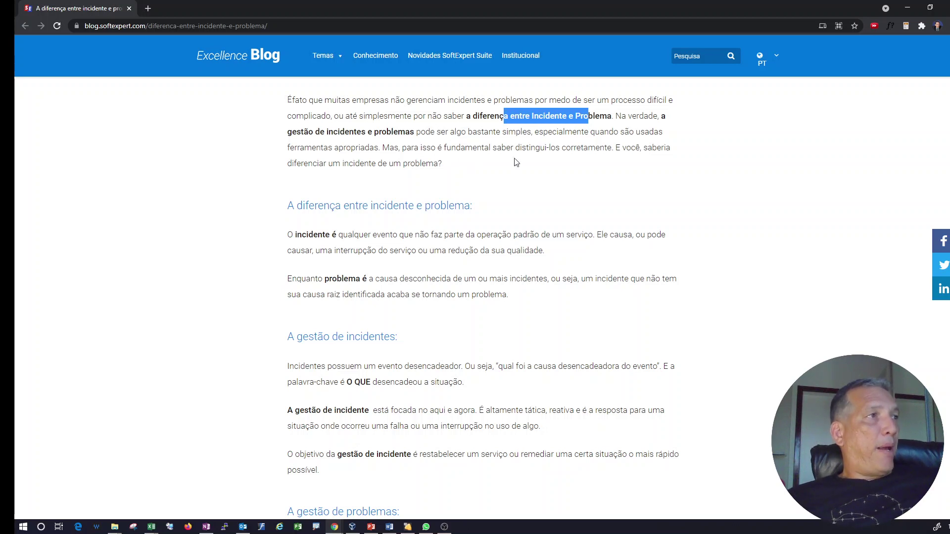
{"action": "scroll", "coordinate": [662, 195], "scroll_direction": "down", "scroll_amount": 2}
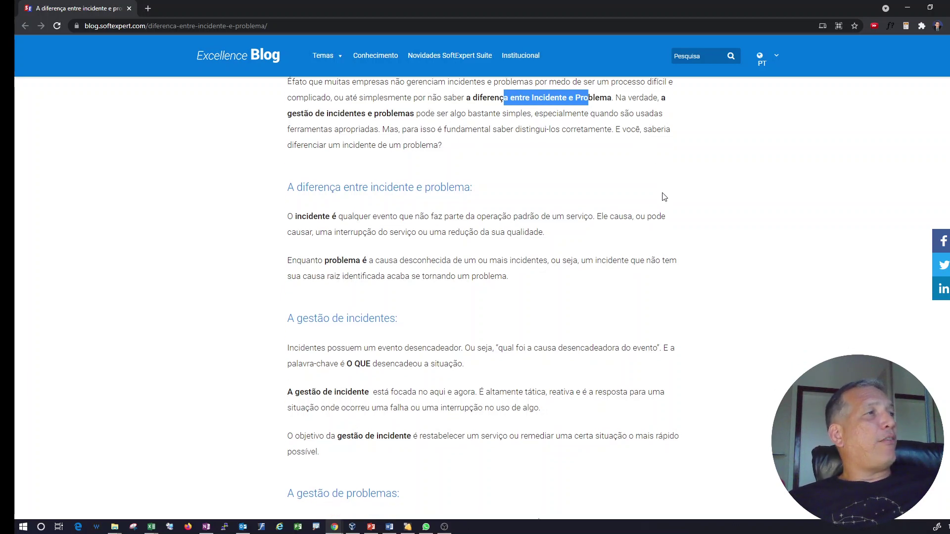
Read the definitions of incident and problem under "A diferença entre incidente e problema", highlighting the key phrases of each.
{"action": "left_click_drag", "start_coordinate": [385, 110], "coordinate": [472, 121]}
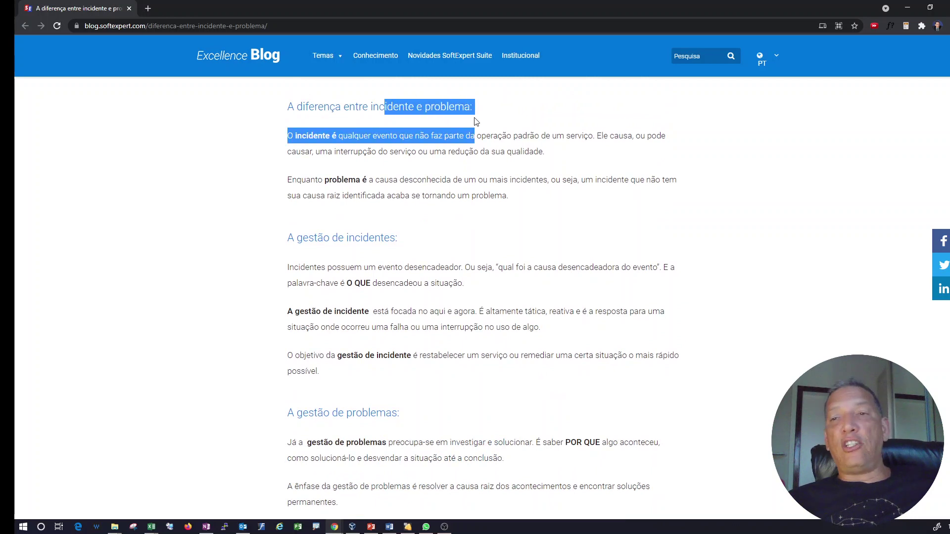
{"action": "left_click", "coordinate": [315, 148]}
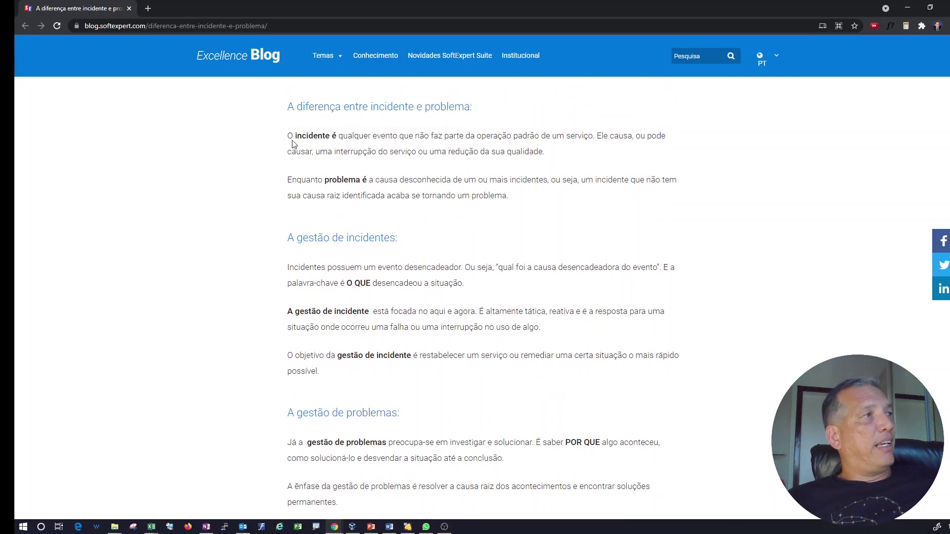
{"action": "left_click_drag", "start_coordinate": [288, 139], "coordinate": [591, 139]}
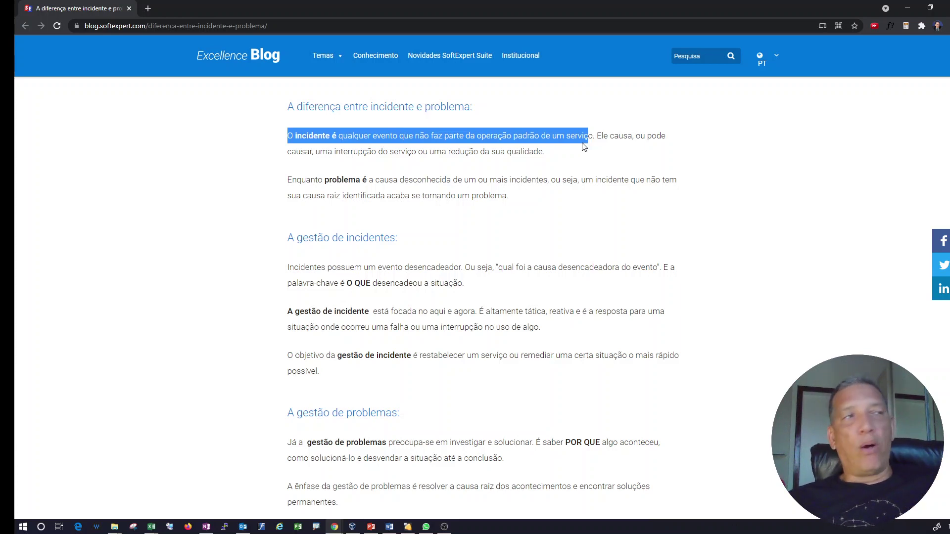
{"action": "left_click", "coordinate": [598, 145]}
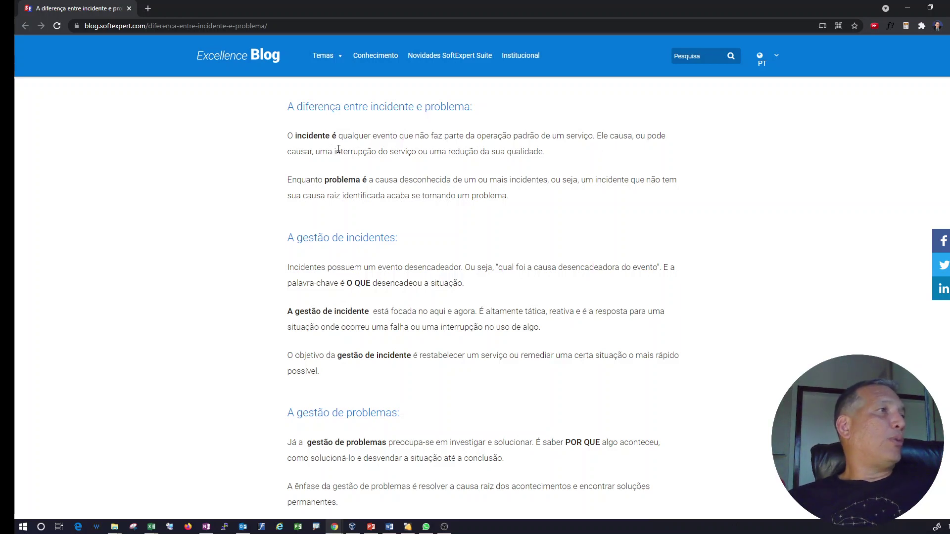
{"action": "left_click_drag", "start_coordinate": [333, 151], "coordinate": [561, 158]}
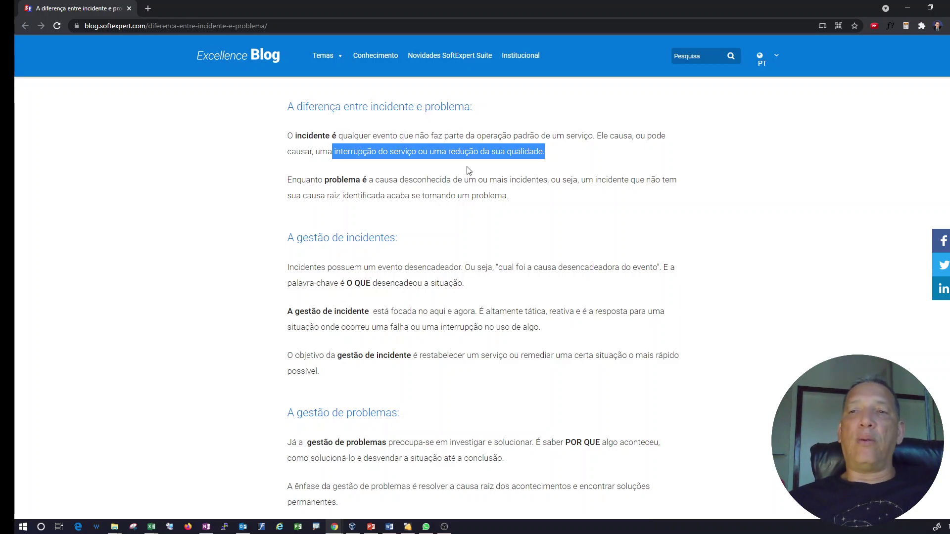
{"action": "left_click", "coordinate": [296, 181]}
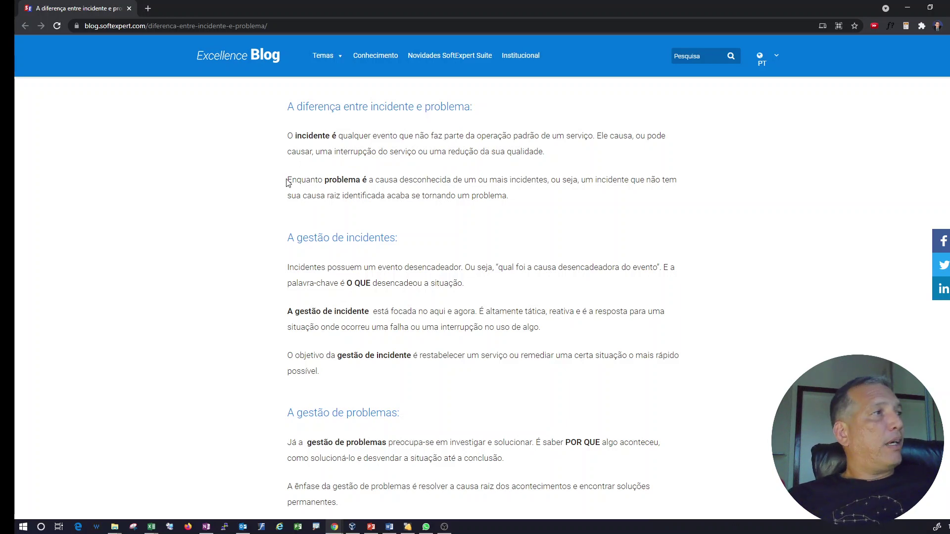
{"action": "left_click_drag", "start_coordinate": [287, 181], "coordinate": [452, 177]}
{"action": "left_click", "coordinate": [417, 181]}
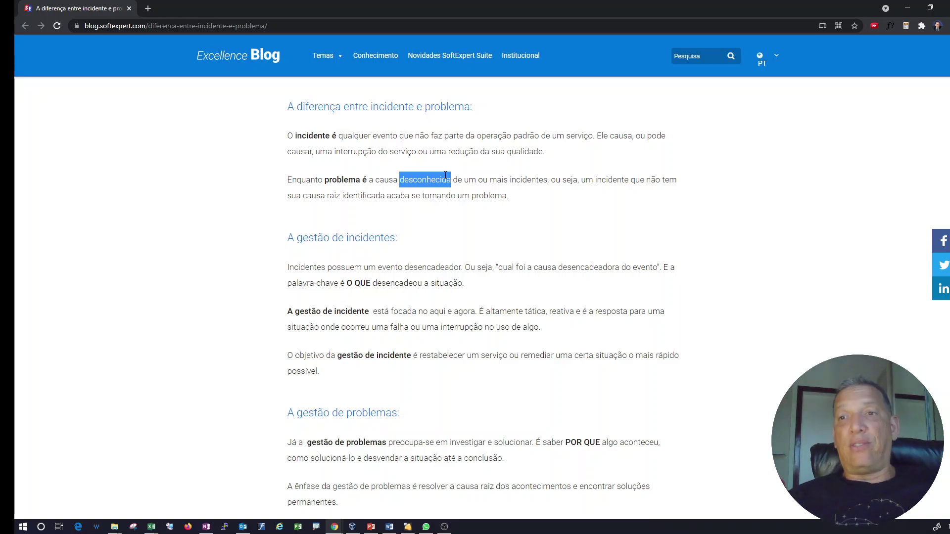
{"action": "left_click", "coordinate": [530, 219]}
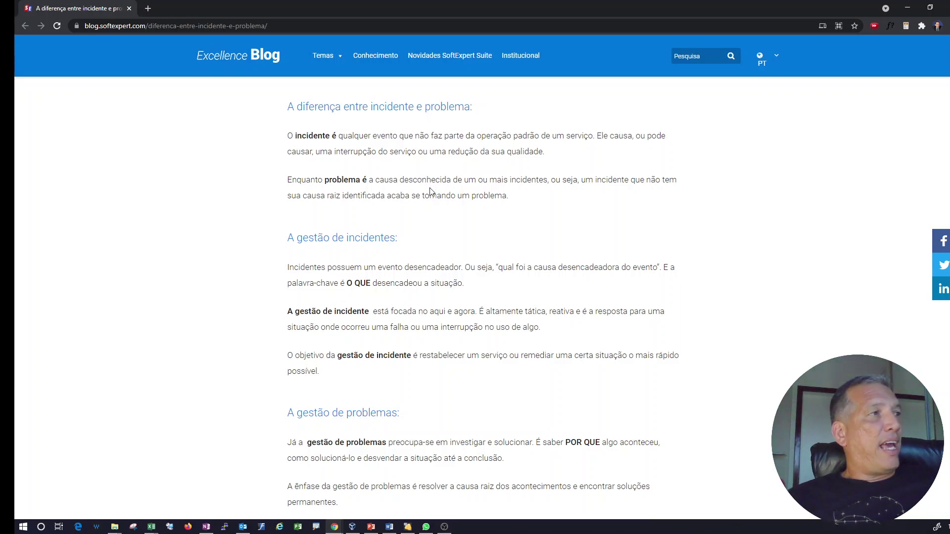
{"action": "left_click_drag", "start_coordinate": [464, 180], "coordinate": [673, 195]}
{"action": "left_click", "coordinate": [422, 205]}
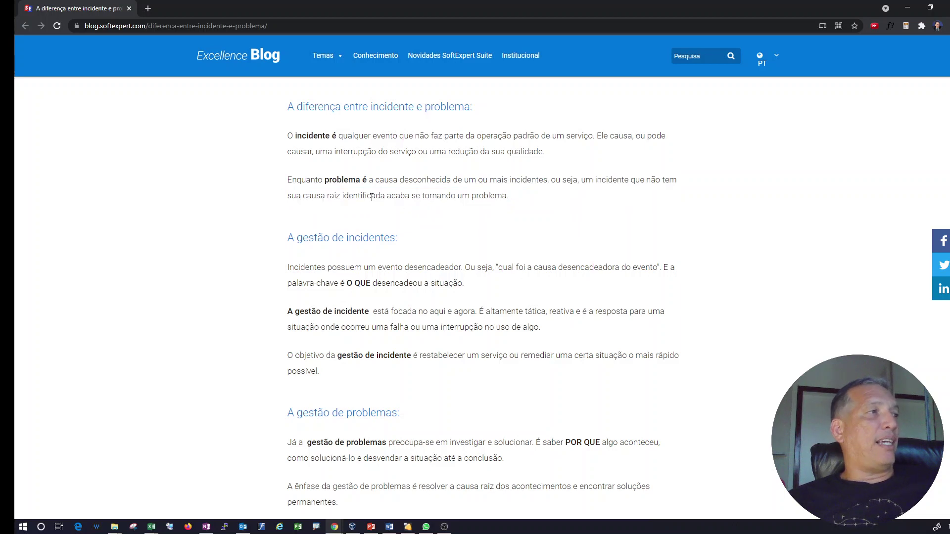
{"action": "left_click_drag", "start_coordinate": [344, 194], "coordinate": [520, 197]}
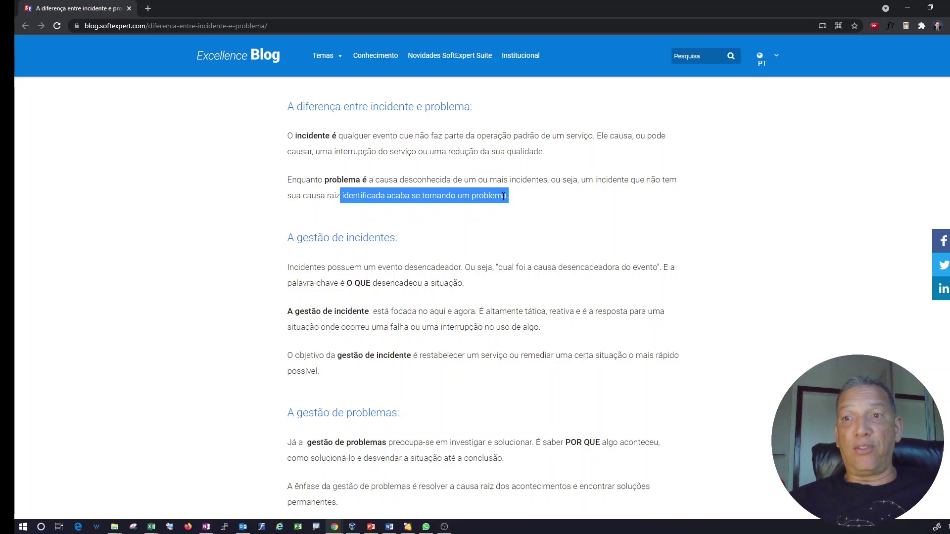
Read the "A gestão de incidentes" section, highlighting the passages on the triggering event, reactive focus and objective of incident management.
{"action": "scroll", "coordinate": [492, 208], "scroll_direction": "down", "scroll_amount": 2}
{"action": "left_click", "coordinate": [365, 181]}
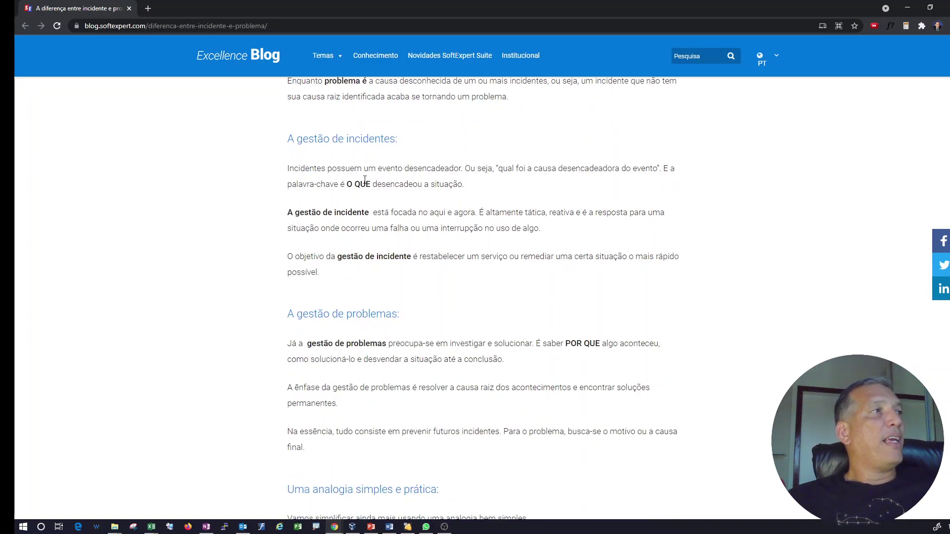
{"action": "left_click_drag", "start_coordinate": [321, 171], "coordinate": [660, 170]}
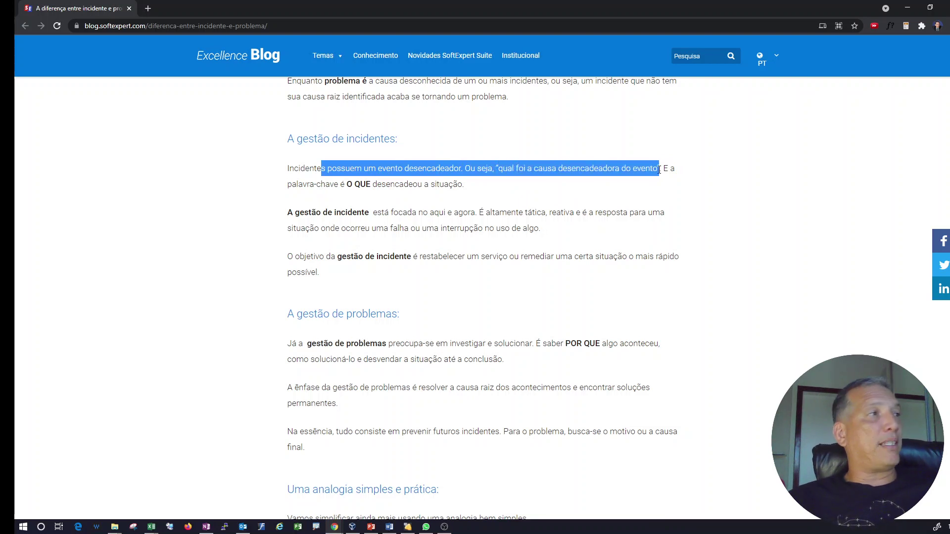
{"action": "left_click_drag", "start_coordinate": [317, 184], "coordinate": [486, 186]}
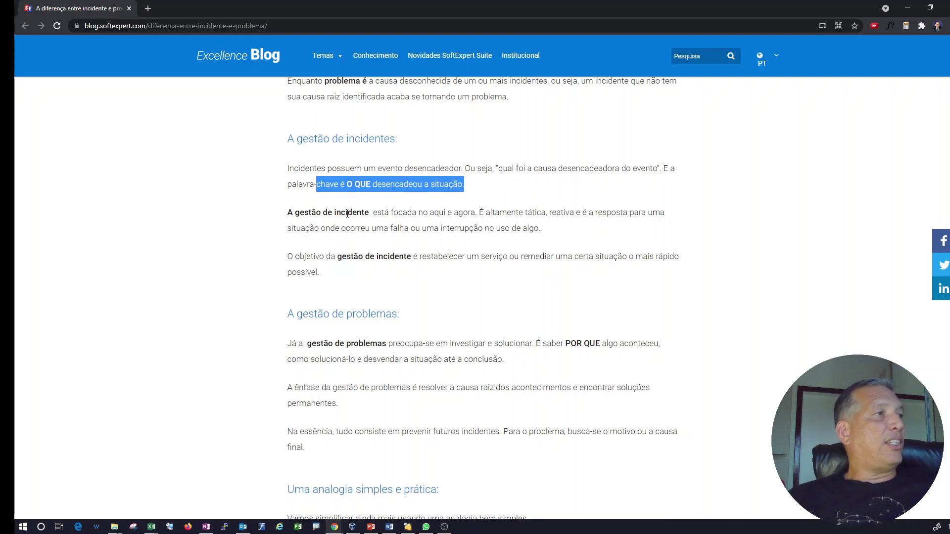
{"action": "left_click_drag", "start_coordinate": [398, 212], "coordinate": [447, 212]}
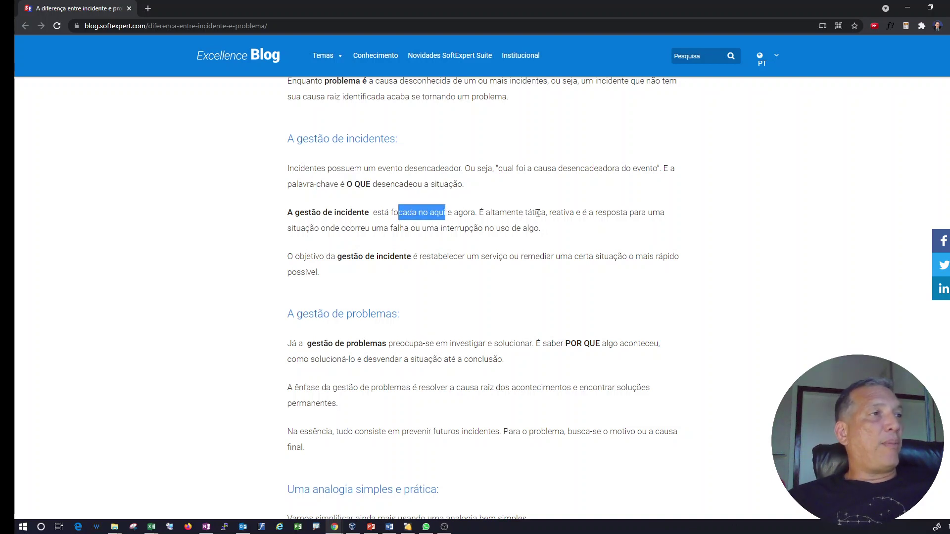
{"action": "left_click_drag", "start_coordinate": [537, 214], "coordinate": [589, 214]}
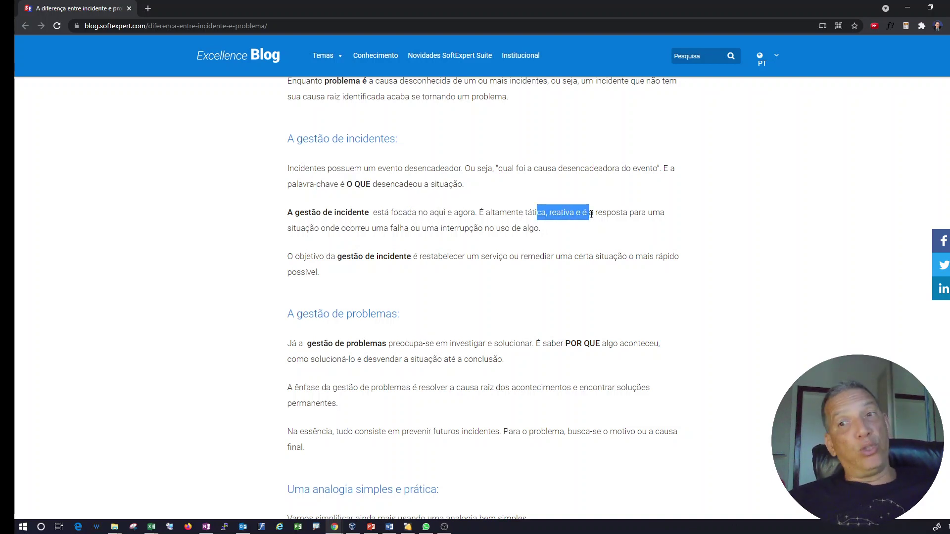
{"action": "left_click", "coordinate": [594, 214]}
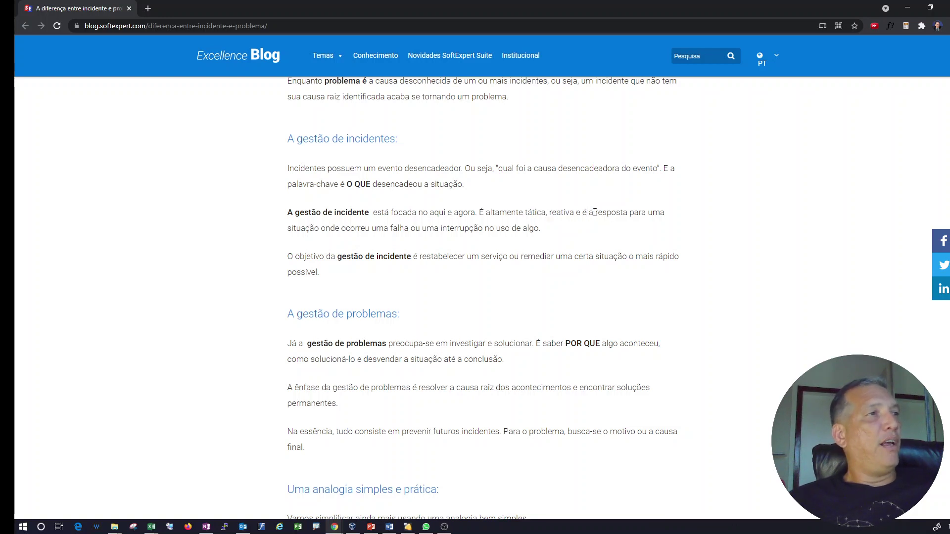
{"action": "left_click_drag", "start_coordinate": [322, 227], "coordinate": [549, 238]}
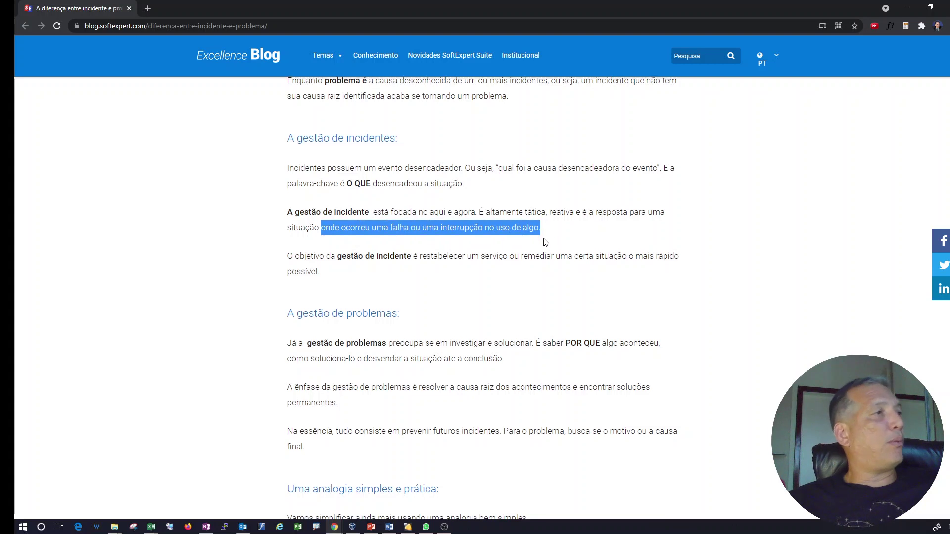
{"action": "scroll", "coordinate": [549, 240], "scroll_direction": "down", "scroll_amount": 1}
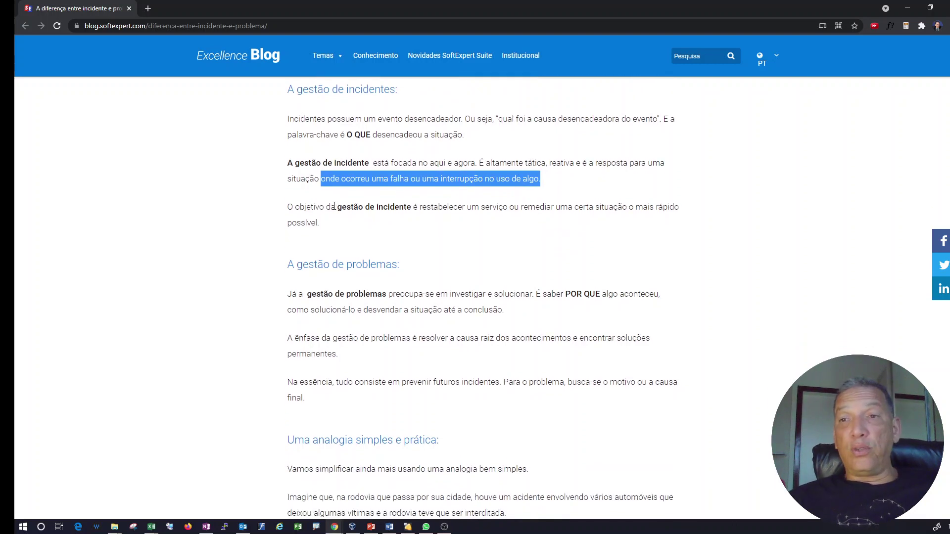
{"action": "left_click_drag", "start_coordinate": [293, 209], "coordinate": [619, 221]}
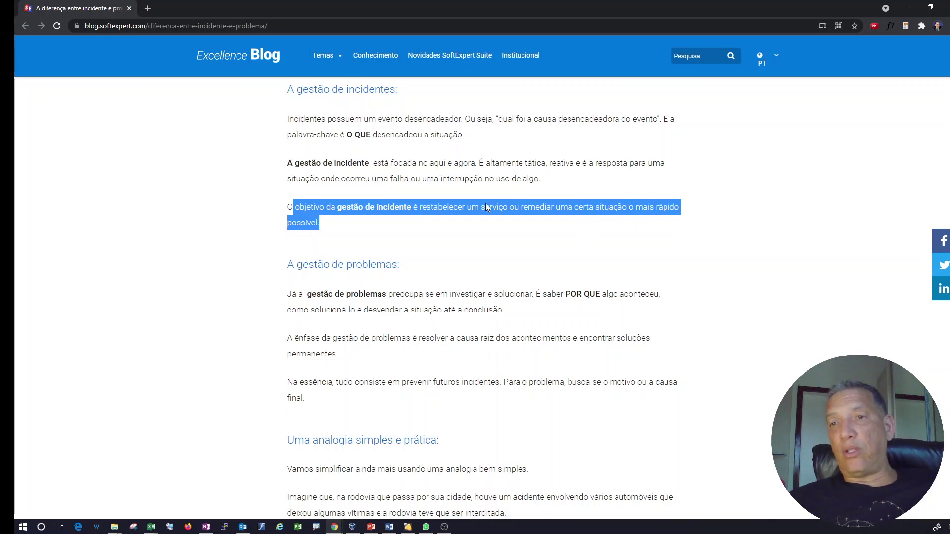
{"action": "left_click", "coordinate": [314, 210]}
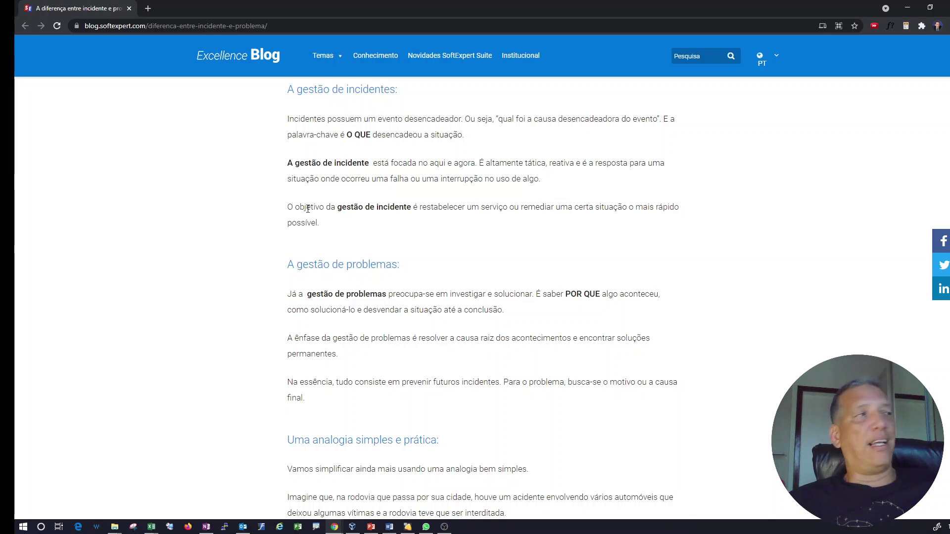
{"action": "left_click_drag", "start_coordinate": [321, 225], "coordinate": [283, 128]}
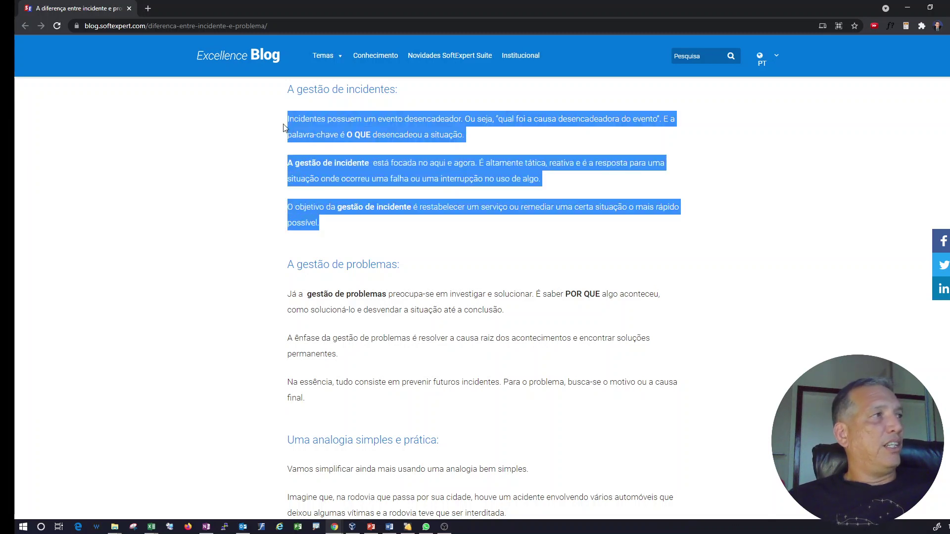
{"action": "left_click", "coordinate": [316, 207]}
Read the "A gestão de problemas" section, highlighting the passages on investigating why, root cause, permanent solutions and preventing future incidents.
{"action": "scroll", "coordinate": [349, 225], "scroll_direction": "down", "scroll_amount": 3}
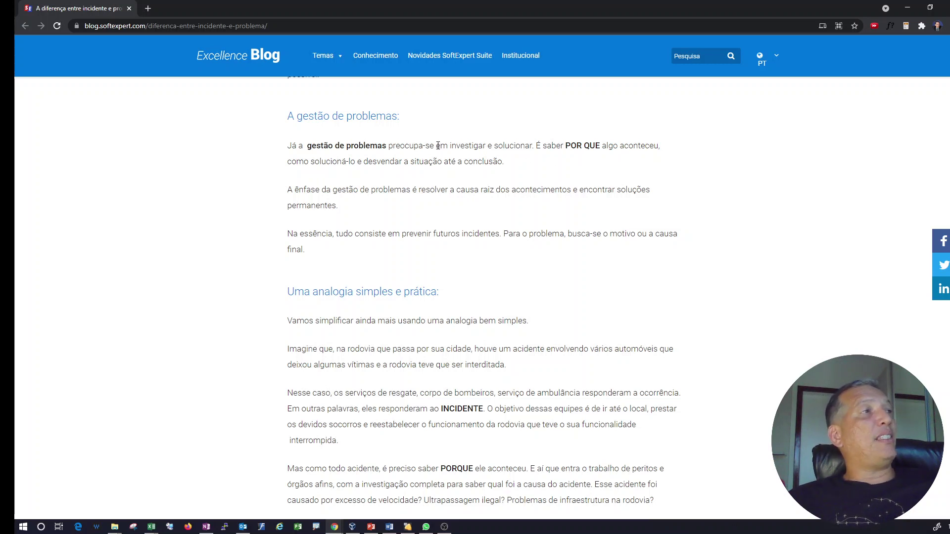
{"action": "left_click_drag", "start_coordinate": [436, 146], "coordinate": [527, 145]}
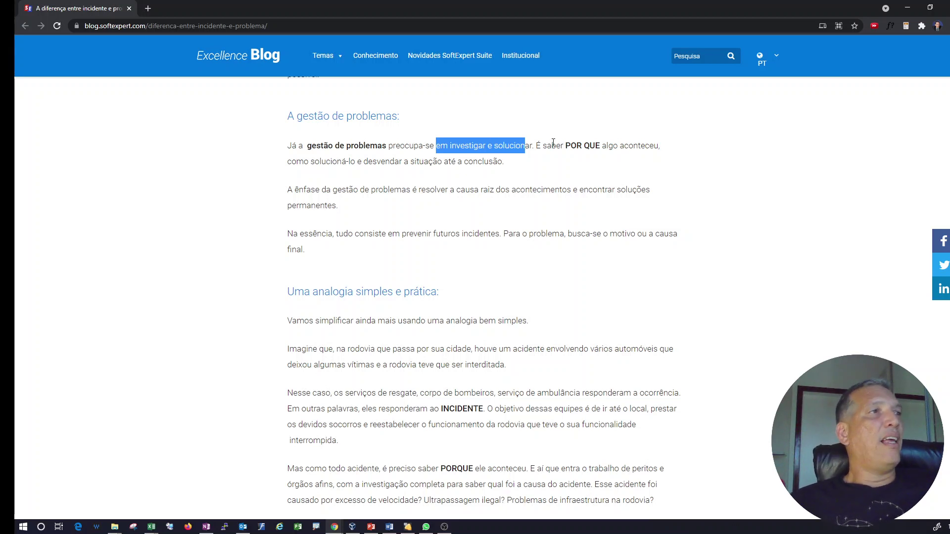
{"action": "left_click_drag", "start_coordinate": [557, 145], "coordinate": [629, 159]}
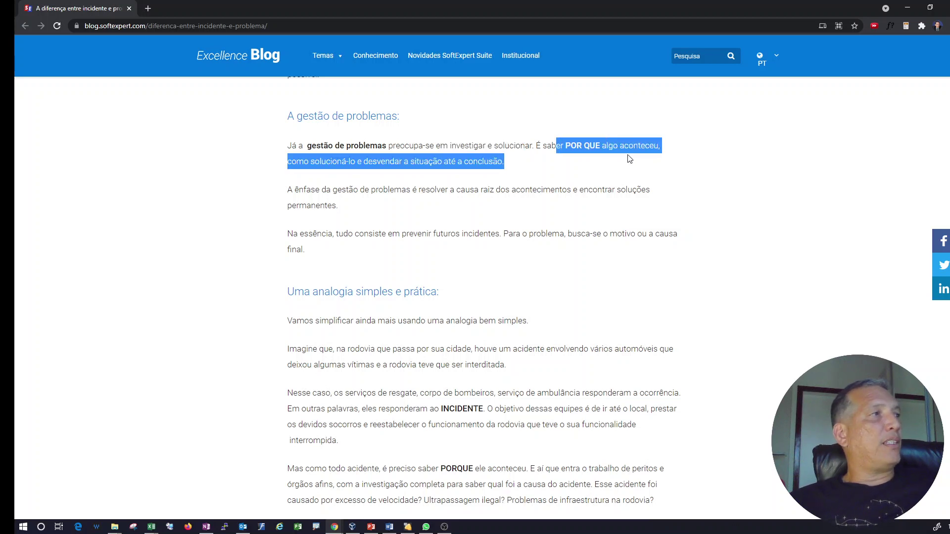
{"action": "left_click", "coordinate": [426, 174]}
{"action": "left_click_drag", "start_coordinate": [385, 162], "coordinate": [494, 164]}
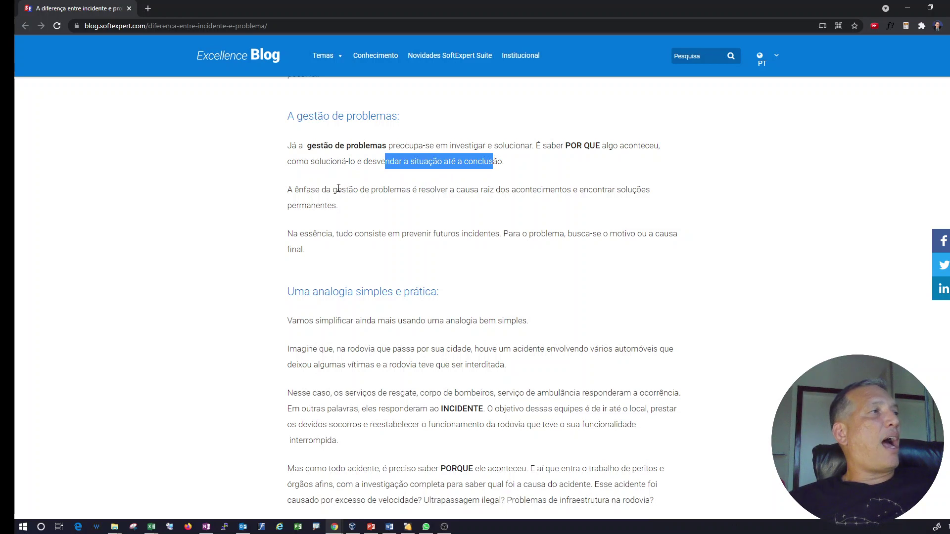
{"action": "left_click_drag", "start_coordinate": [452, 192], "coordinate": [497, 191]}
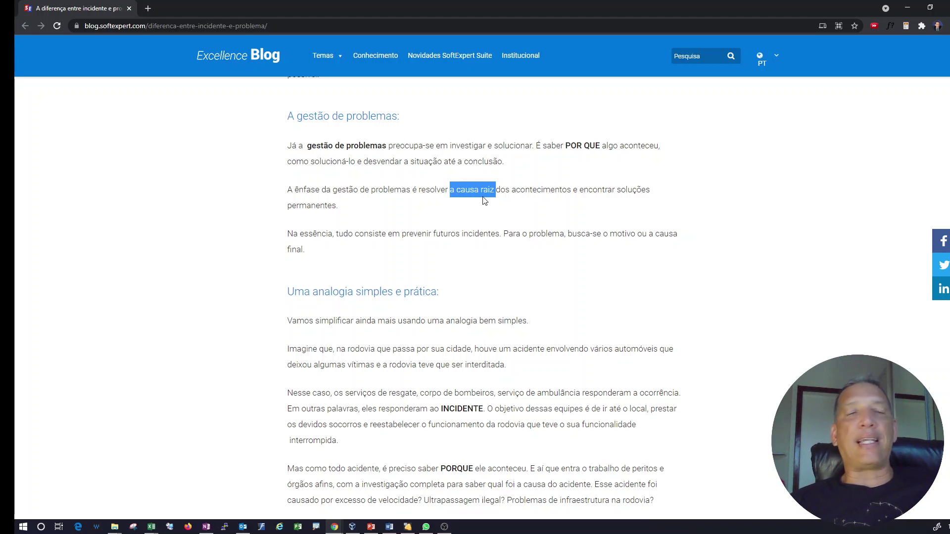
{"action": "left_click_drag", "start_coordinate": [530, 193], "coordinate": [647, 208]}
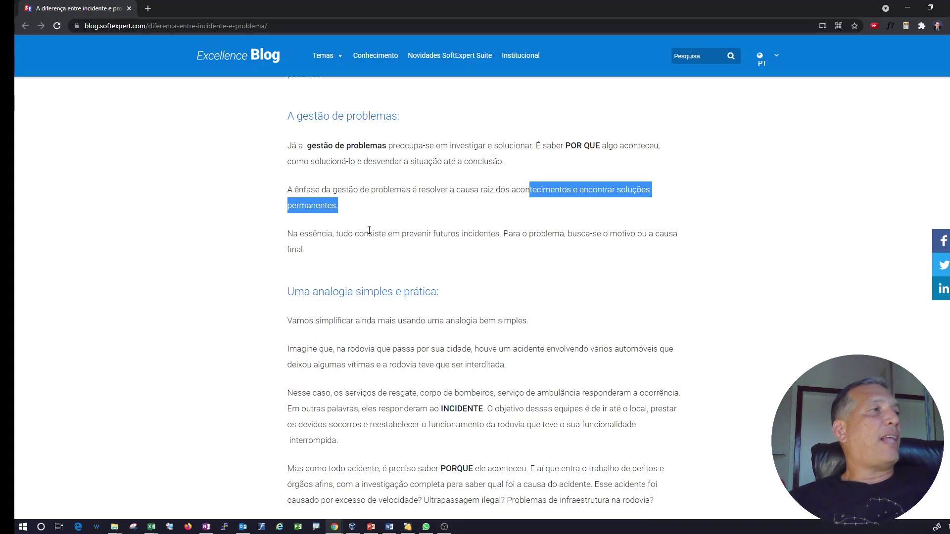
{"action": "left_click_drag", "start_coordinate": [350, 232], "coordinate": [489, 237]}
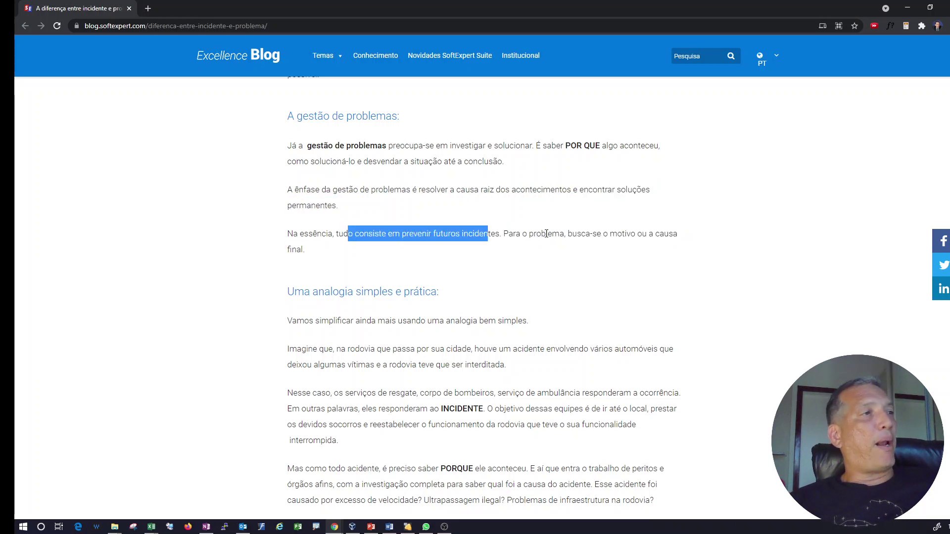
{"action": "left_click", "coordinate": [588, 246]}
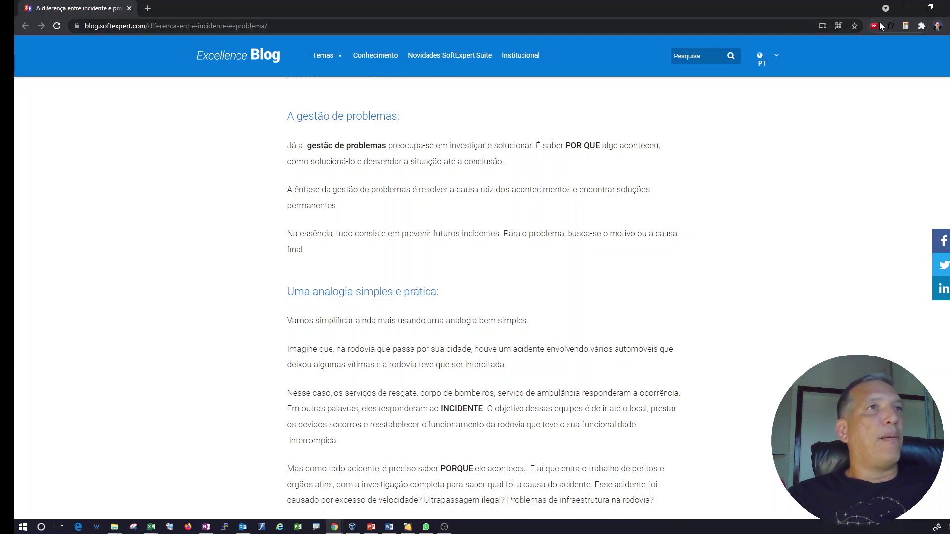
Switch to GLPI and open the Problemas section of the ticket "Chamado 01".
{"action": "left_click", "coordinate": [908, 8]}
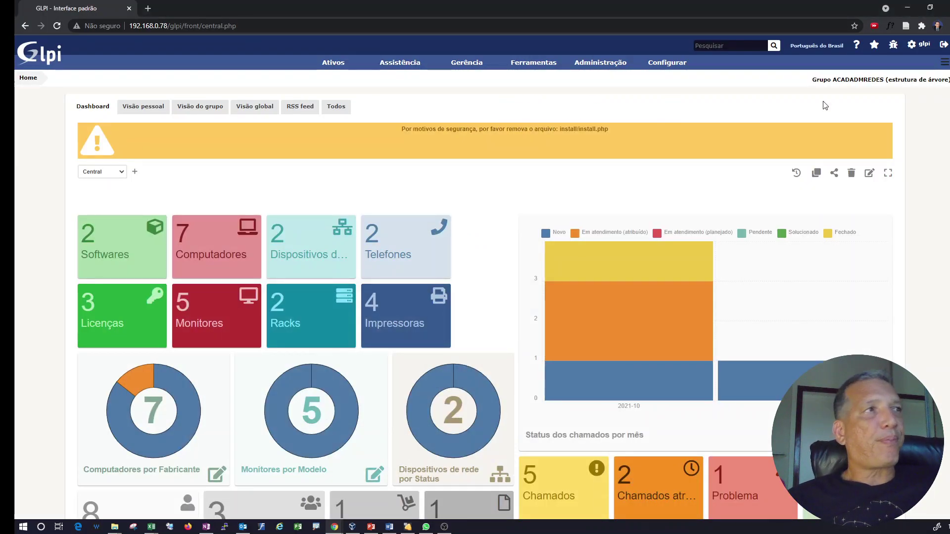
{"action": "mouse_move", "coordinate": [446, 52]}
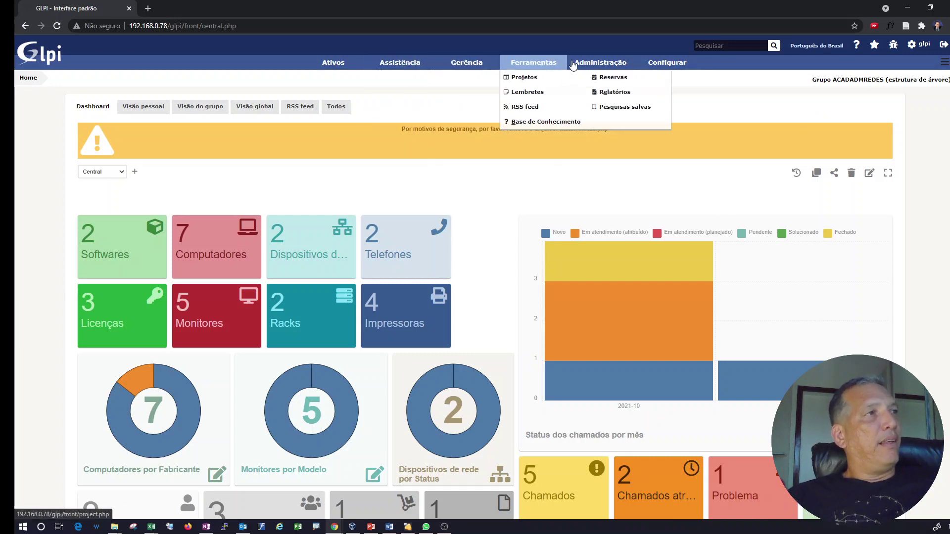
{"action": "mouse_move", "coordinate": [420, 66]}
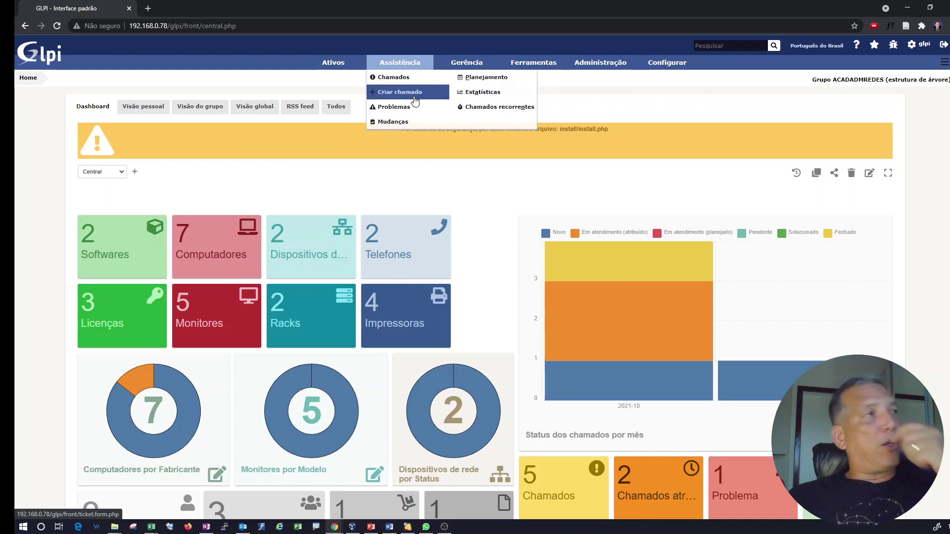
{"action": "left_click", "coordinate": [401, 84]}
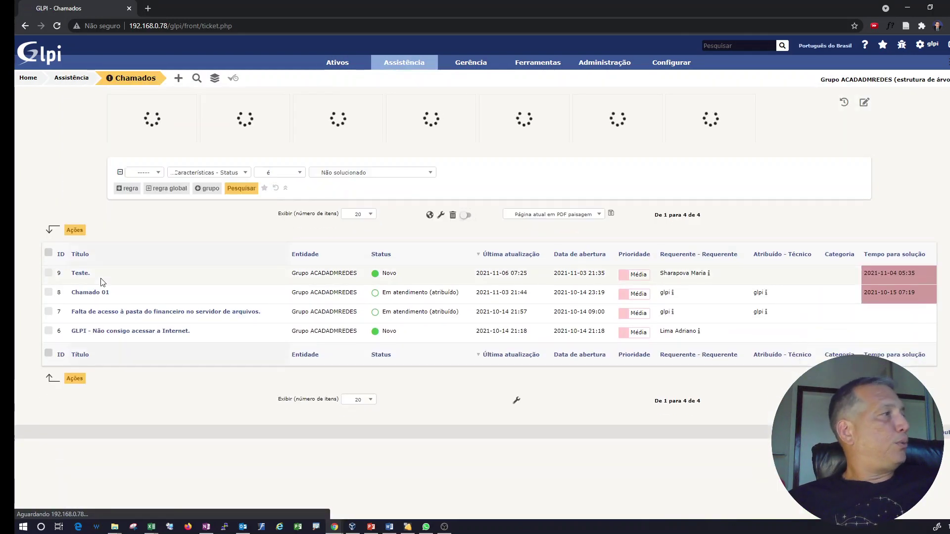
{"action": "left_click", "coordinate": [101, 292]}
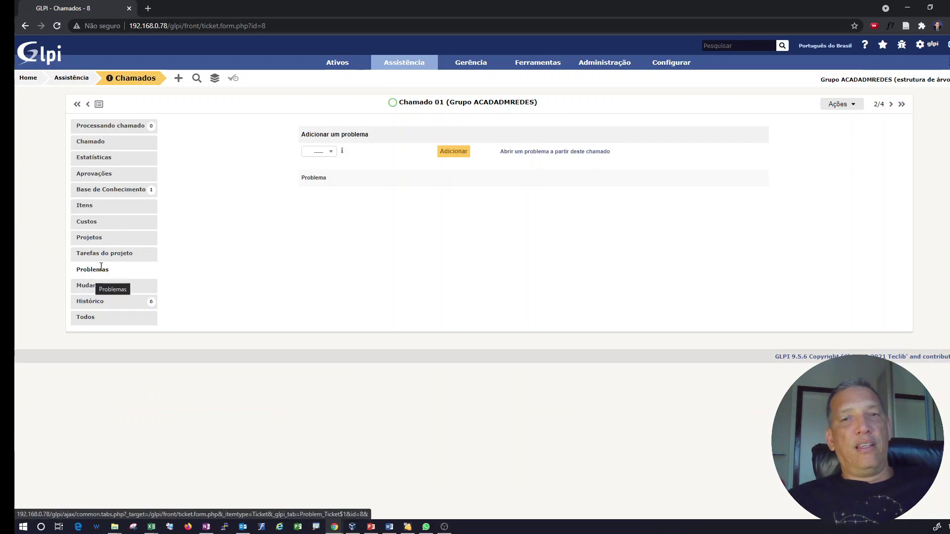
Check which existing problems can be selected for linking to the ticket.
{"action": "left_click", "coordinate": [331, 154]}
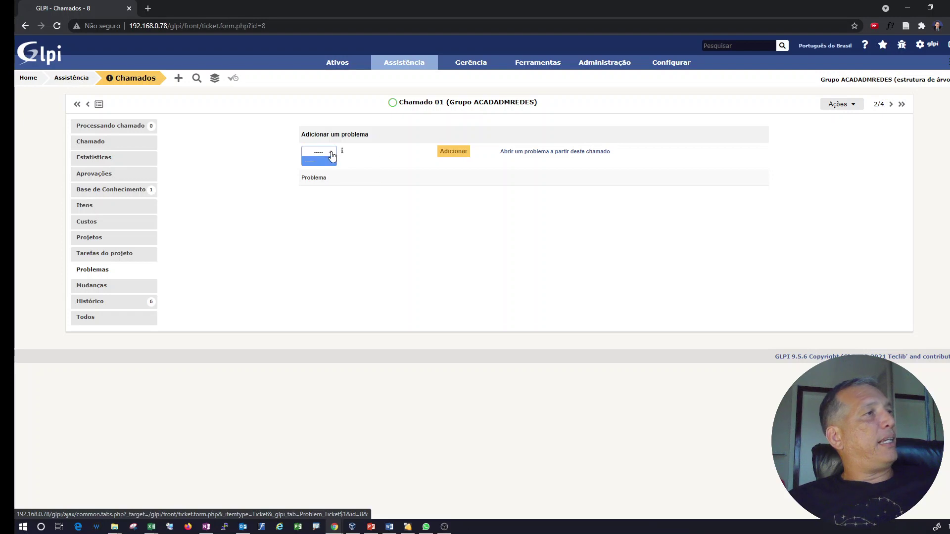
{"action": "left_click", "coordinate": [331, 154]}
{"action": "left_click", "coordinate": [330, 155]}
{"action": "left_click", "coordinate": [330, 155]}
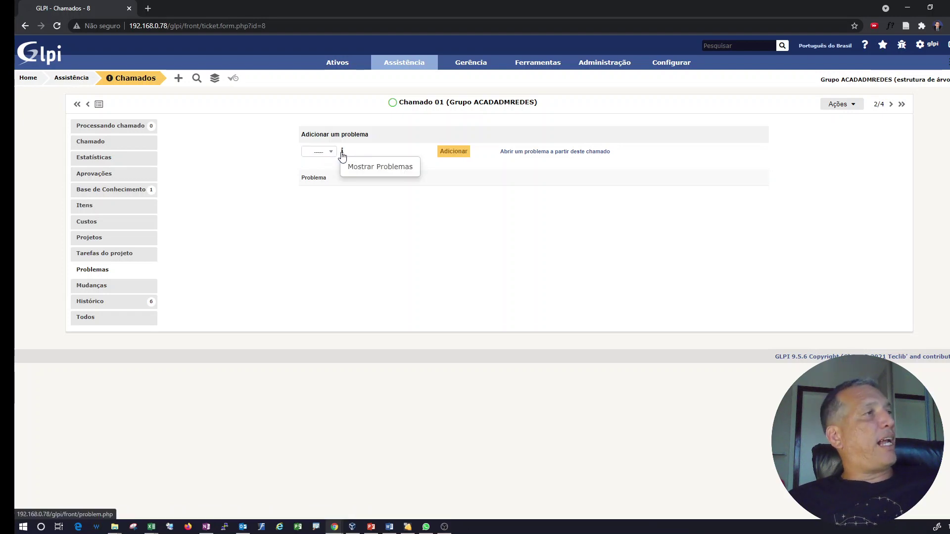
Start a new problem record from the problem list and set its category to Redes > Impressoras de rede.
{"action": "left_click", "coordinate": [342, 155]}
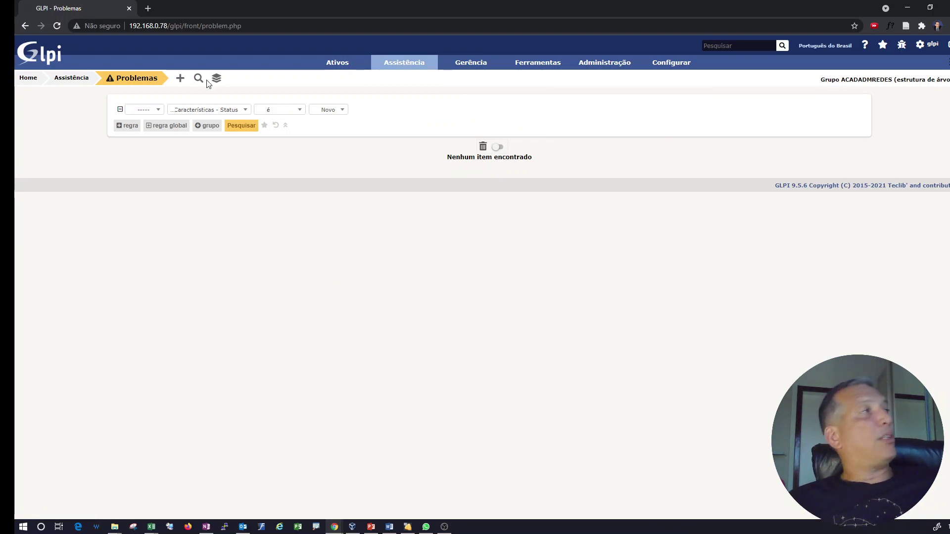
{"action": "left_click", "coordinate": [180, 80]}
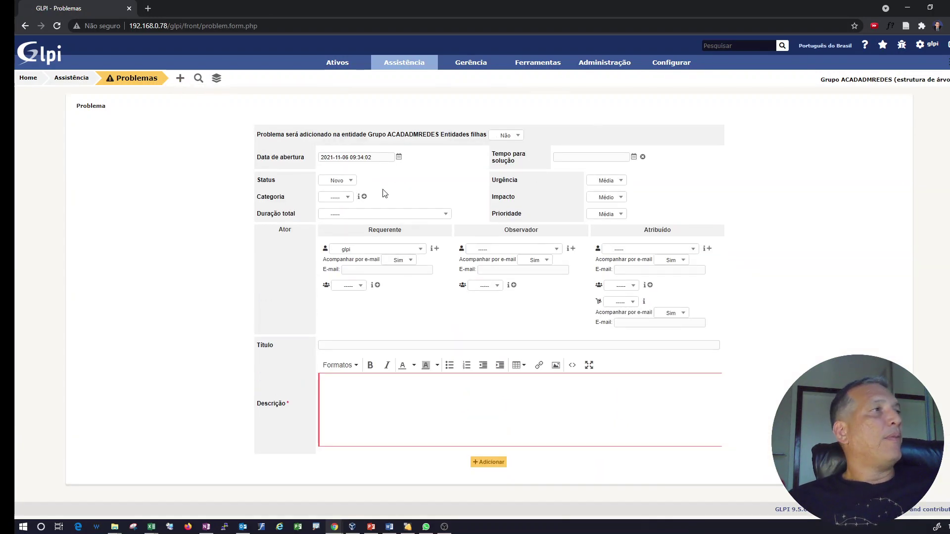
{"action": "left_click", "coordinate": [352, 182]}
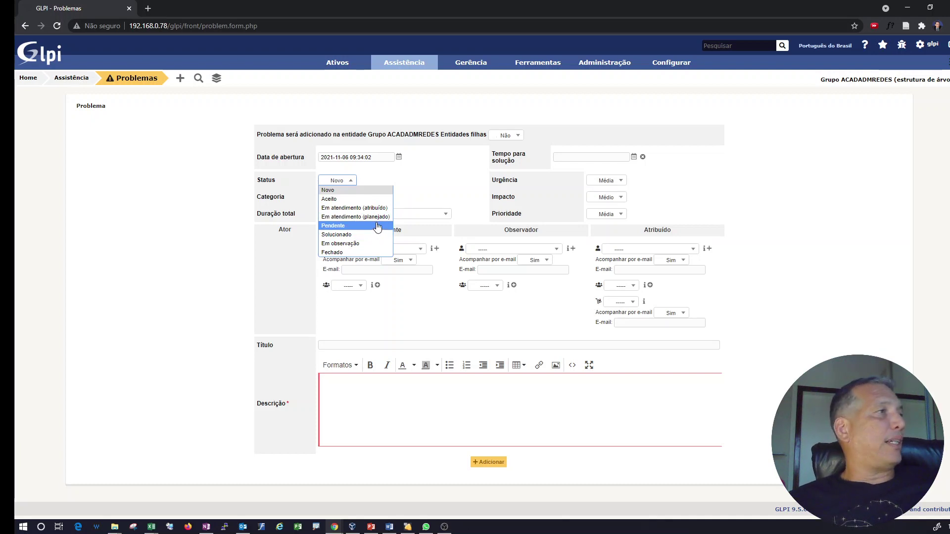
{"action": "left_click", "coordinate": [423, 191]}
{"action": "left_click", "coordinate": [340, 197]}
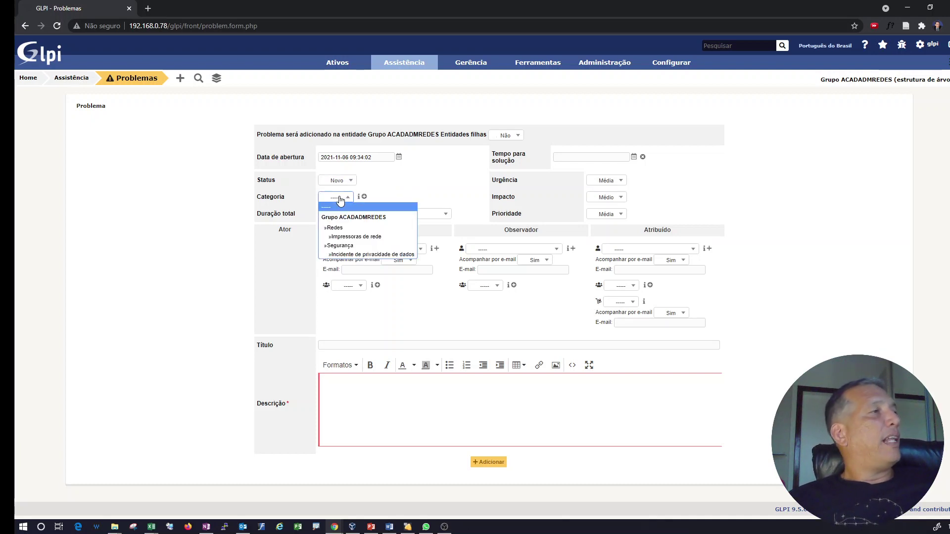
{"action": "left_click", "coordinate": [369, 237]}
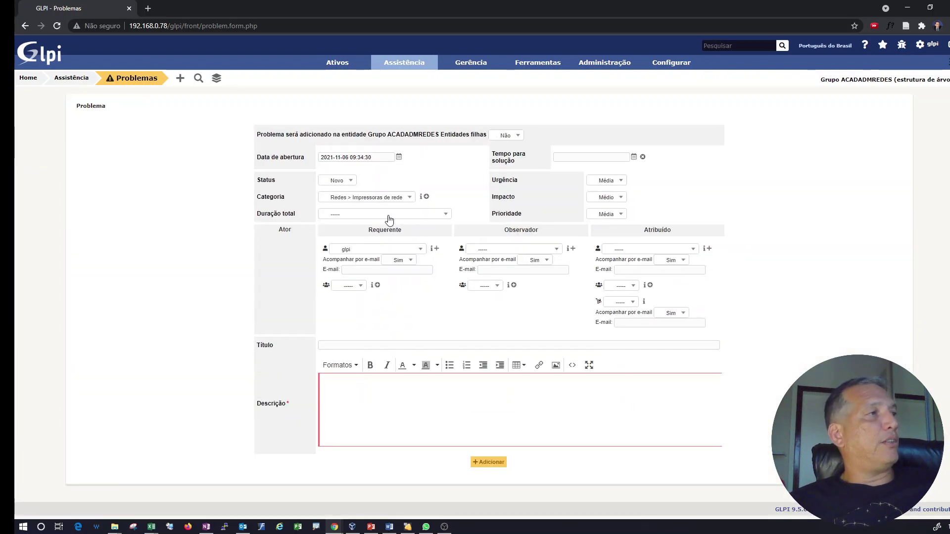
Set the problem's total duration (Duração total) to 8h00.
{"action": "left_click", "coordinate": [388, 214]}
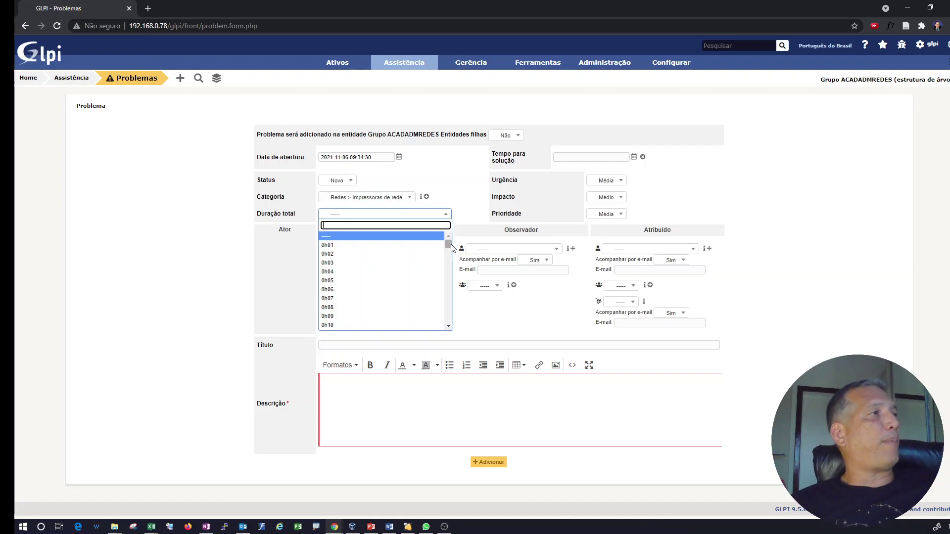
{"action": "left_click", "coordinate": [472, 233]}
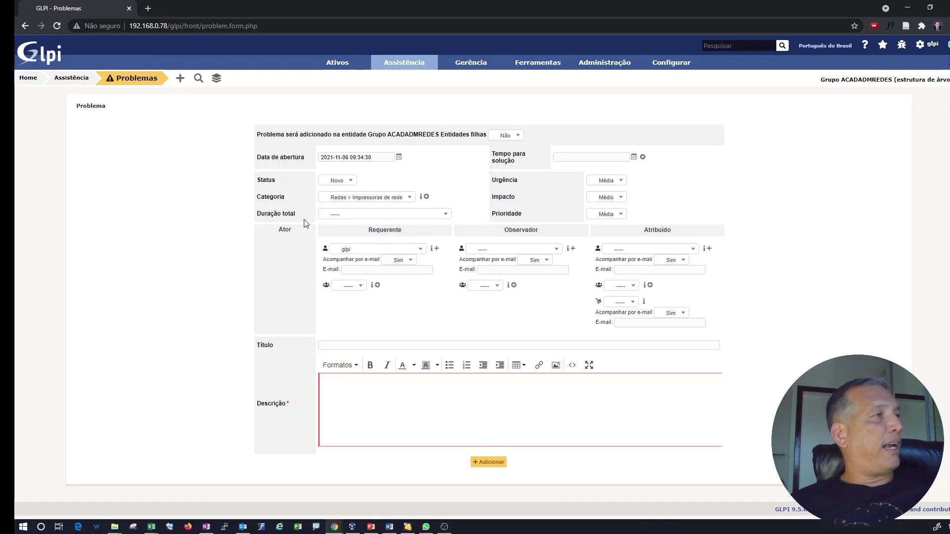
{"action": "left_click", "coordinate": [352, 215]}
{"action": "left_click_drag", "start_coordinate": [449, 249], "coordinate": [445, 270]}
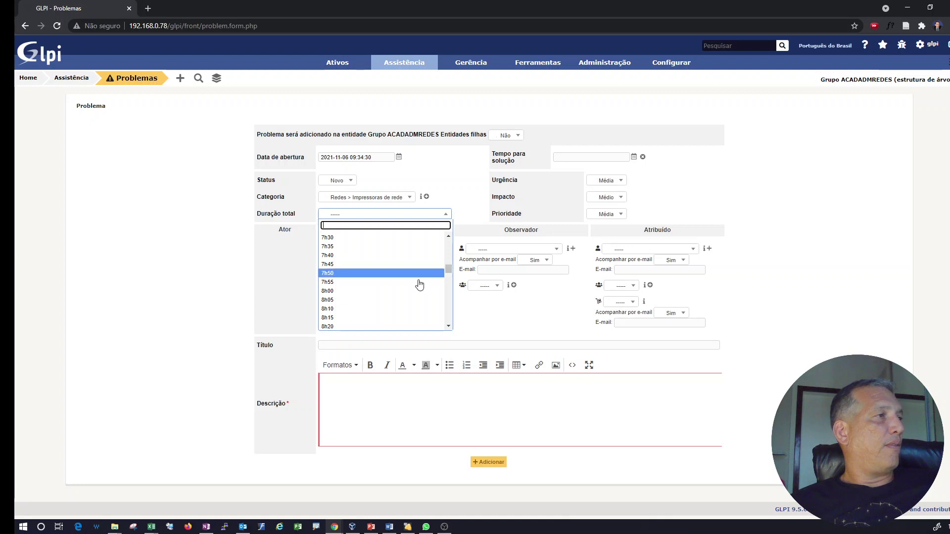
{"action": "left_click", "coordinate": [394, 295]}
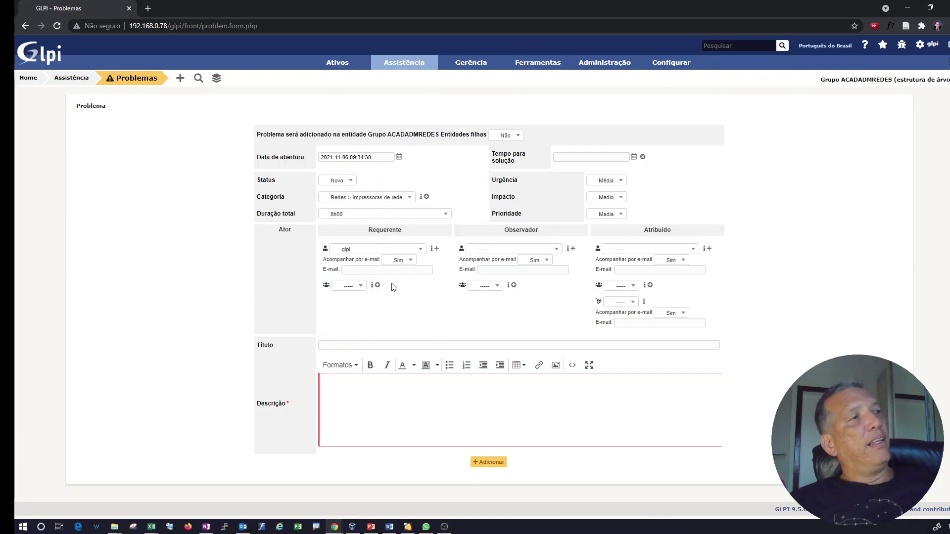
{"action": "left_click", "coordinate": [634, 158]}
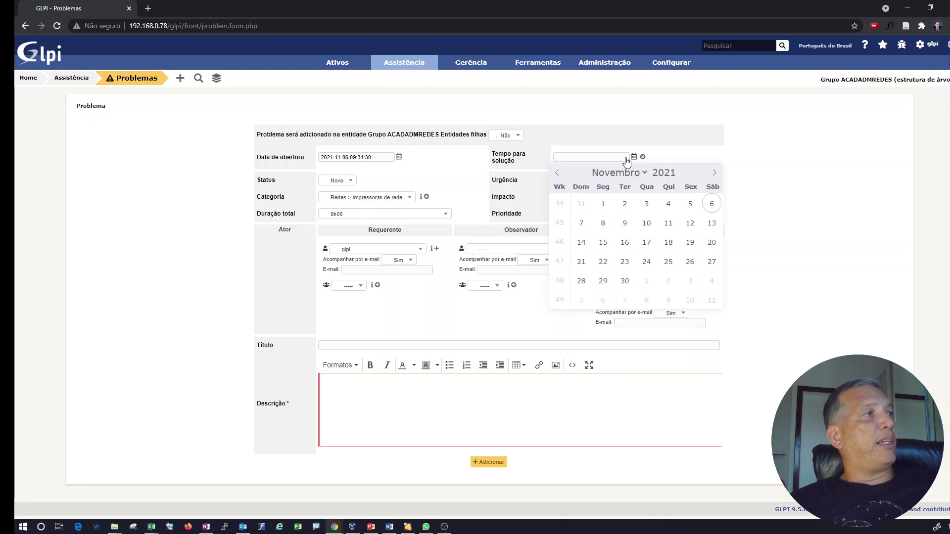
{"action": "left_click", "coordinate": [712, 204]}
{"action": "left_click", "coordinate": [786, 215]}
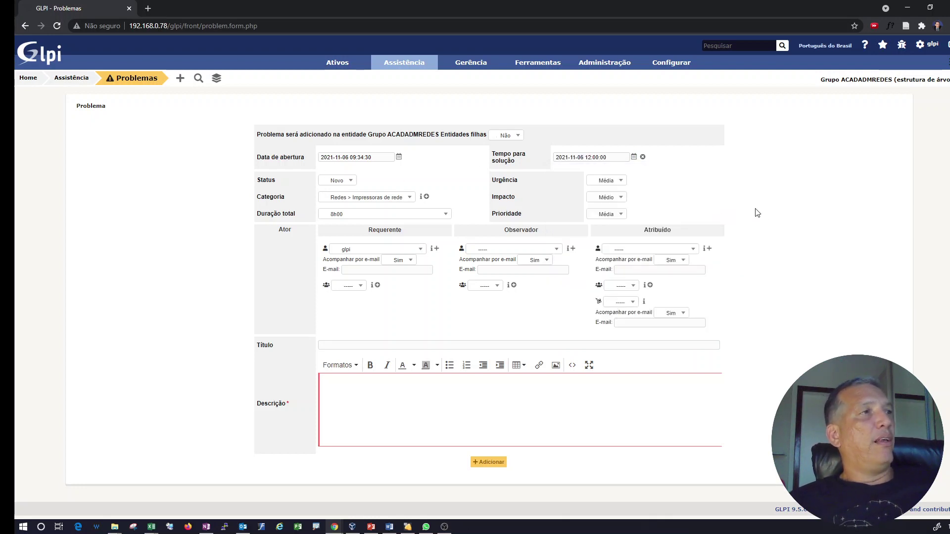
Review the levels available for the problem's urgency, impact and priority, keeping the current selections.
{"action": "left_click", "coordinate": [622, 182]}
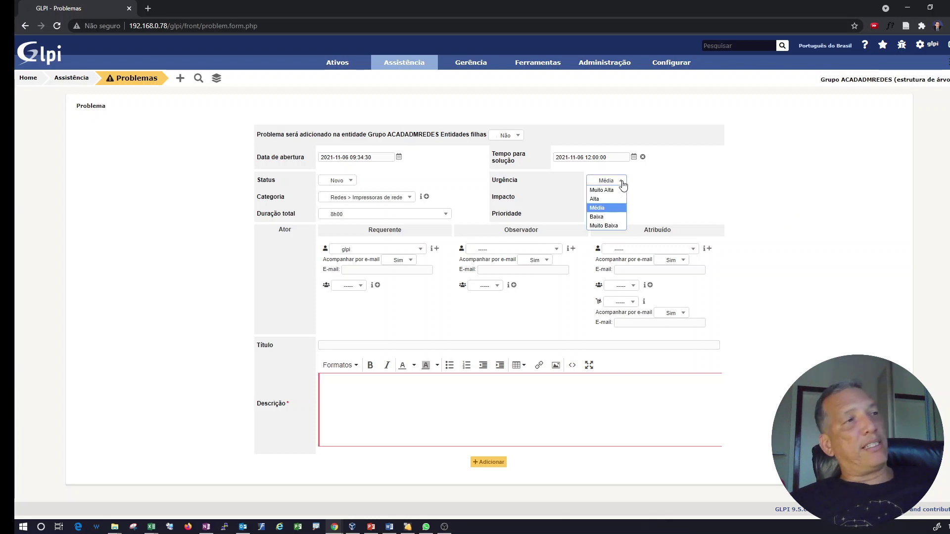
{"action": "left_click", "coordinate": [623, 184]}
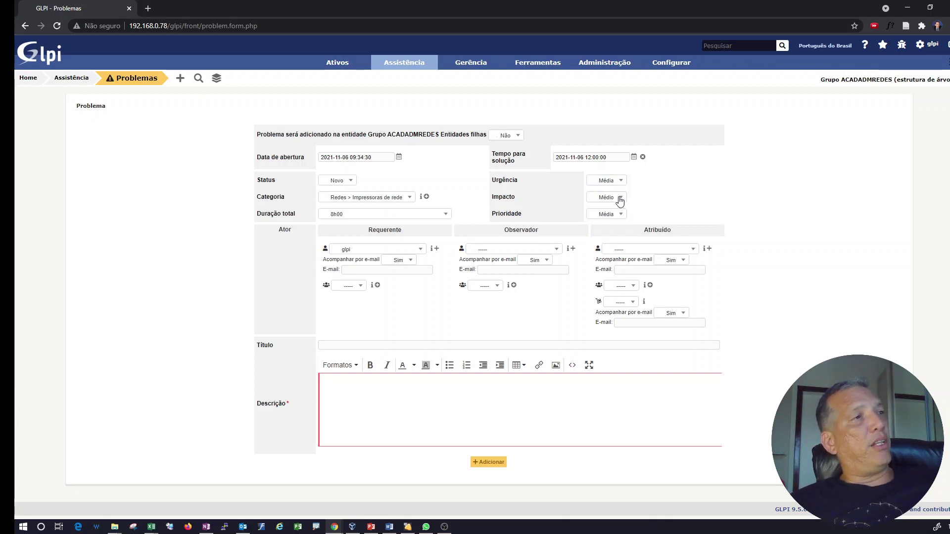
{"action": "left_click", "coordinate": [620, 197]}
{"action": "left_click", "coordinate": [621, 200]}
{"action": "left_click", "coordinate": [621, 215]}
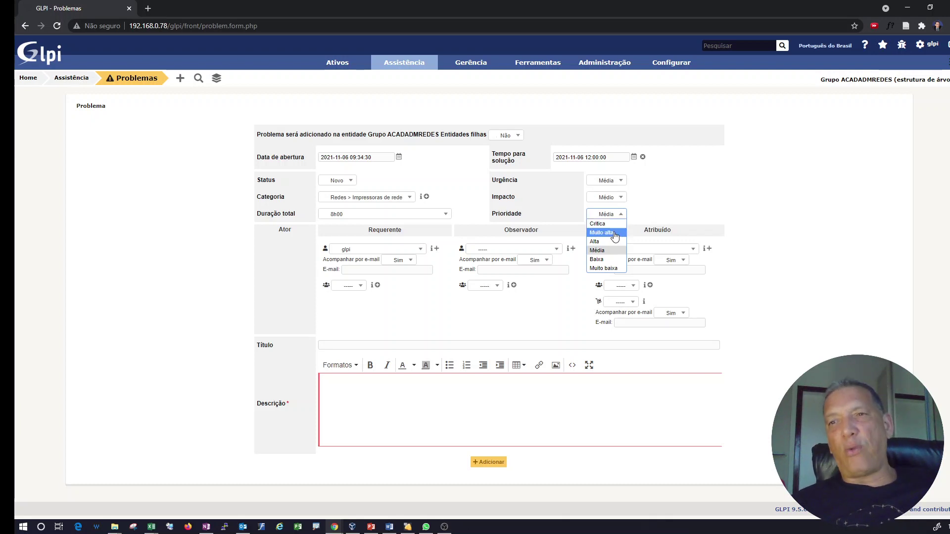
{"action": "left_click", "coordinate": [673, 208]}
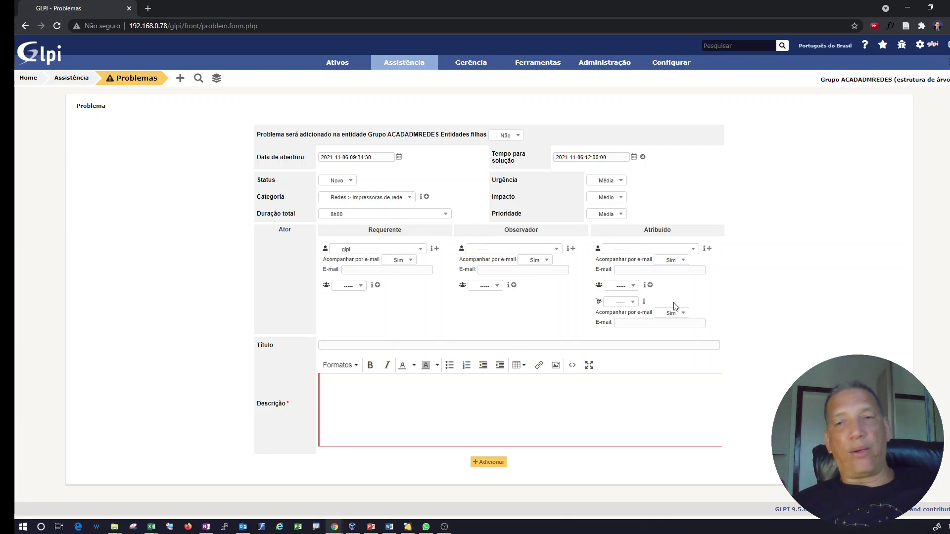
Enter "Espaço em disco do servidor de arquivos chegou a zero" as the problem's title (Título).
{"action": "left_click", "coordinate": [453, 344]}
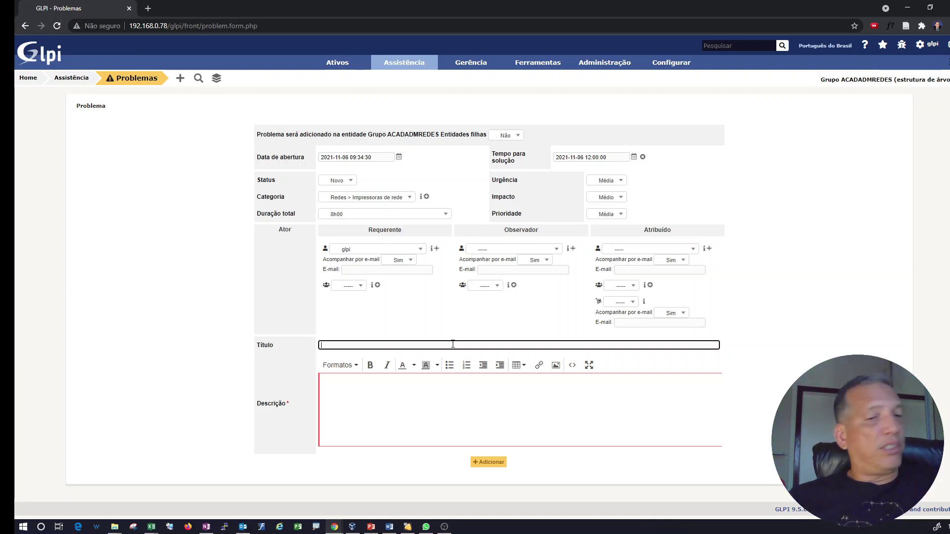
{"action": "type", "text": "Es"}
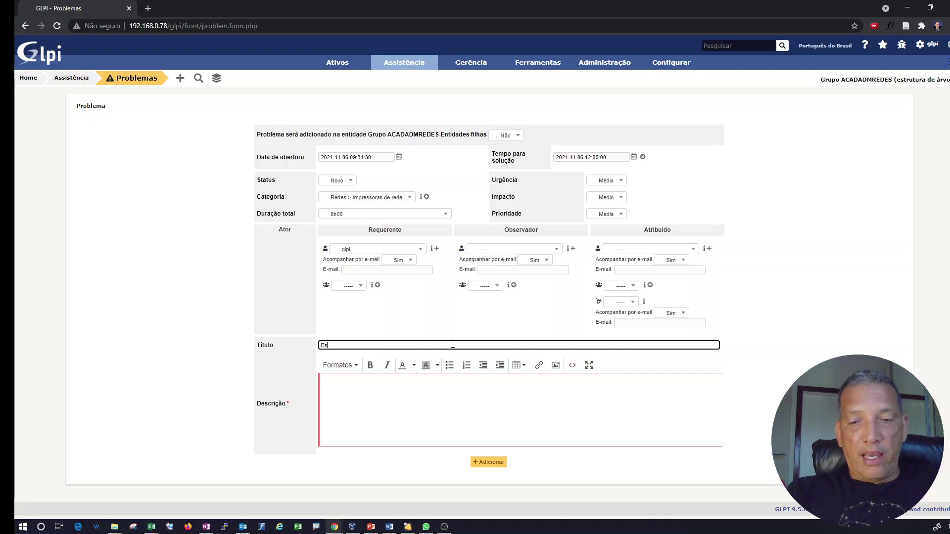
{"action": "type", "text": "paco em disco"}
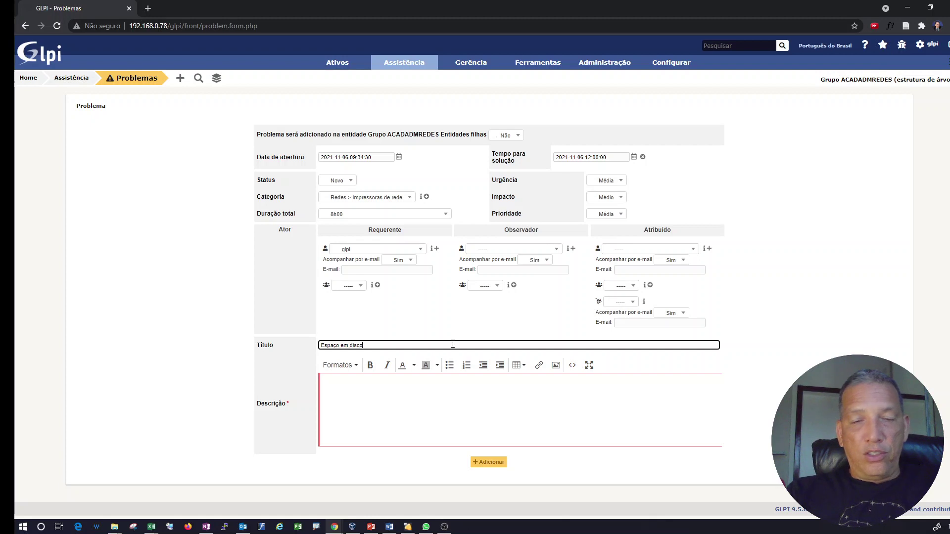
{"action": "type", "text": " do se"}
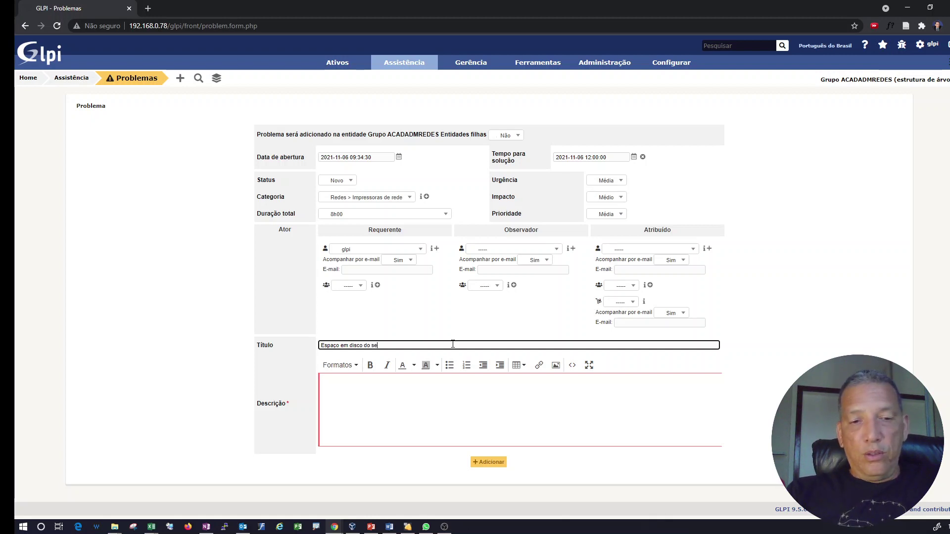
{"action": "type", "text": "rvidor de arquivos "}
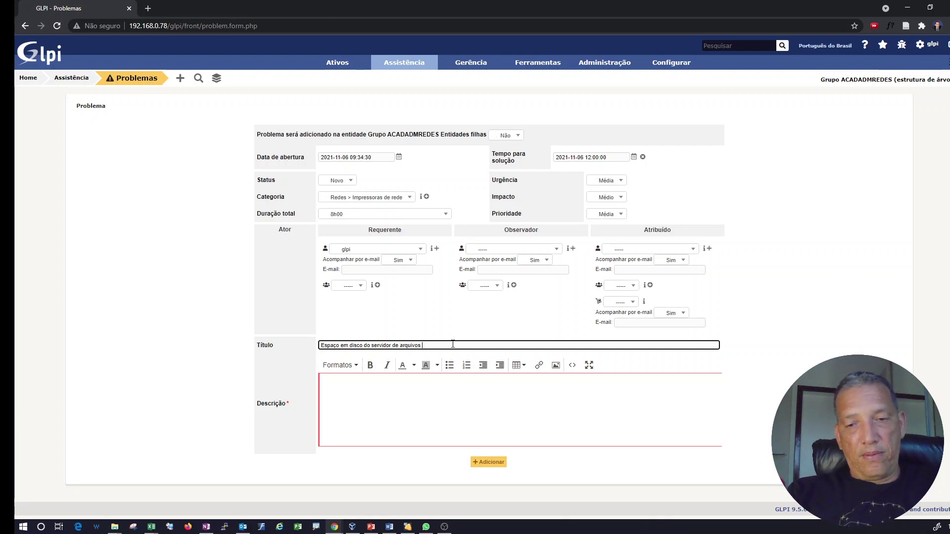
{"action": "type", "text": "chegou"}
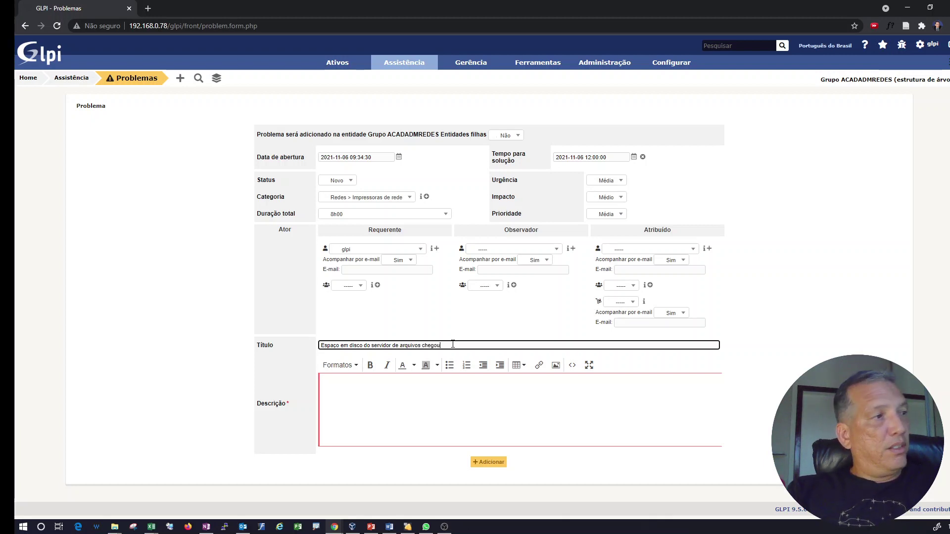
{"action": "type", "text": " a zero"}
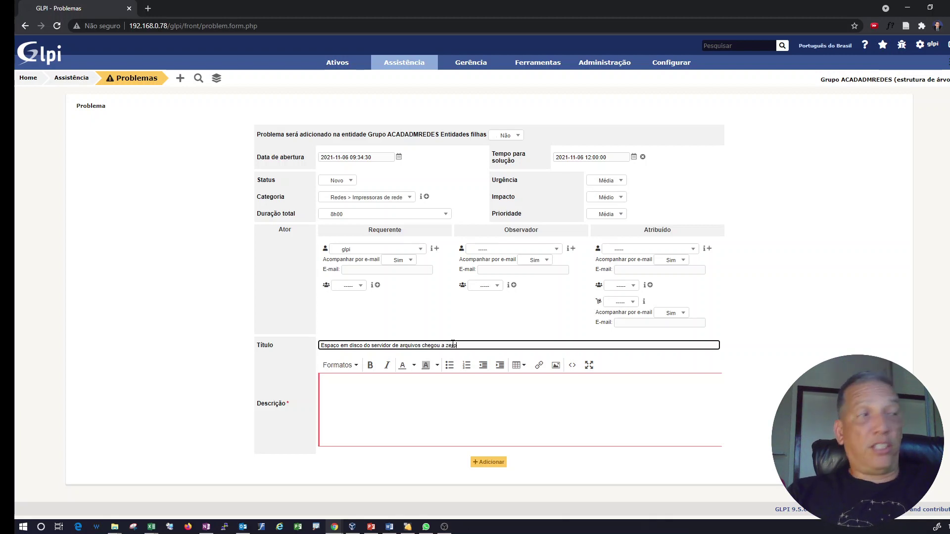
{"action": "left_click", "coordinate": [415, 404]}
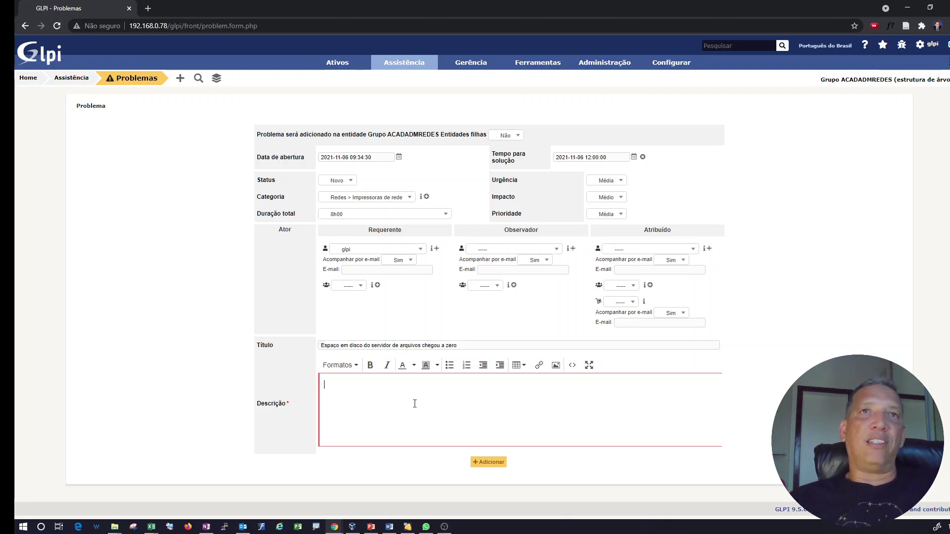
Reword the problem's title to "Espaço em disco livre do servidor de arquivos indisponível".
{"action": "left_click", "coordinate": [365, 346]}
{"action": "type", "text": "lib"}
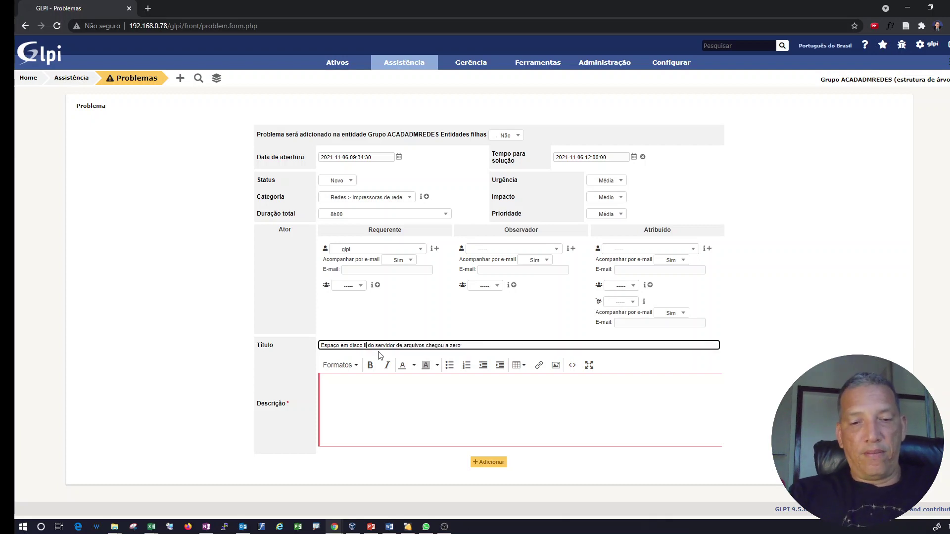
{"action": "key", "text": "BackSpace"}
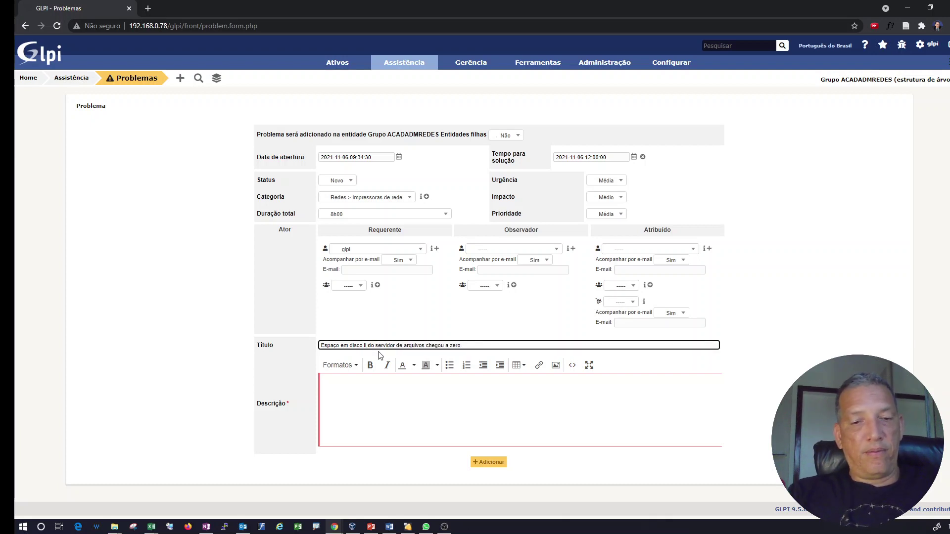
{"action": "type", "text": "vre"}
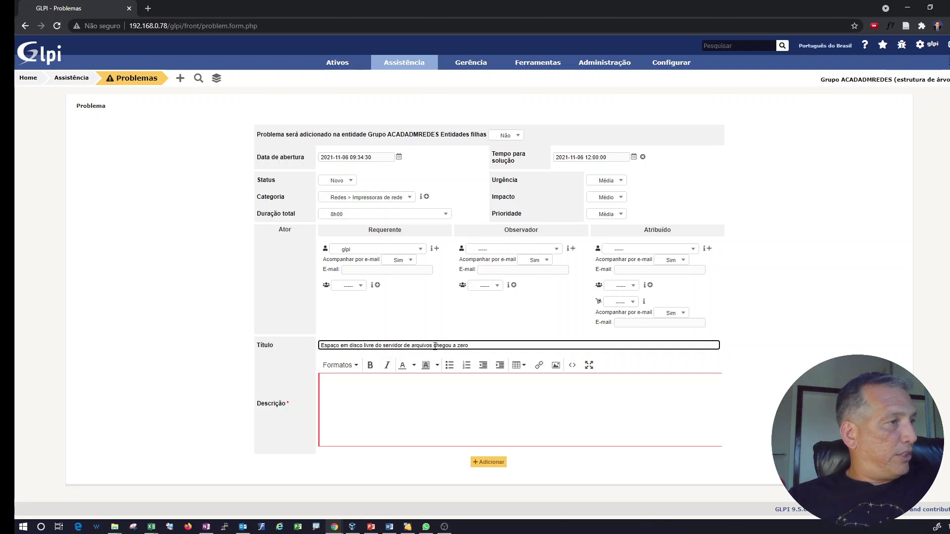
{"action": "left_click_drag", "start_coordinate": [434, 346], "coordinate": [583, 346]}
{"action": "type", "text": "indis"}
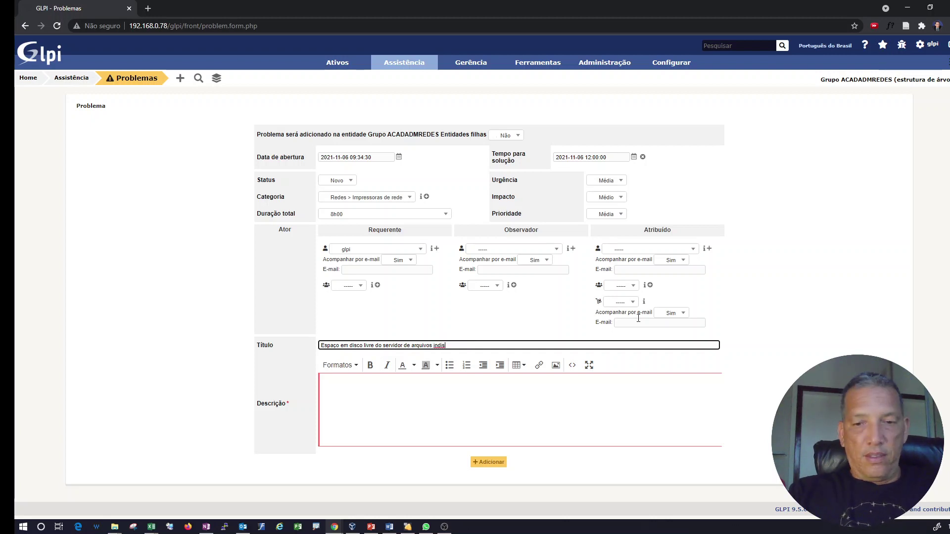
{"action": "type", "text": "ponível"}
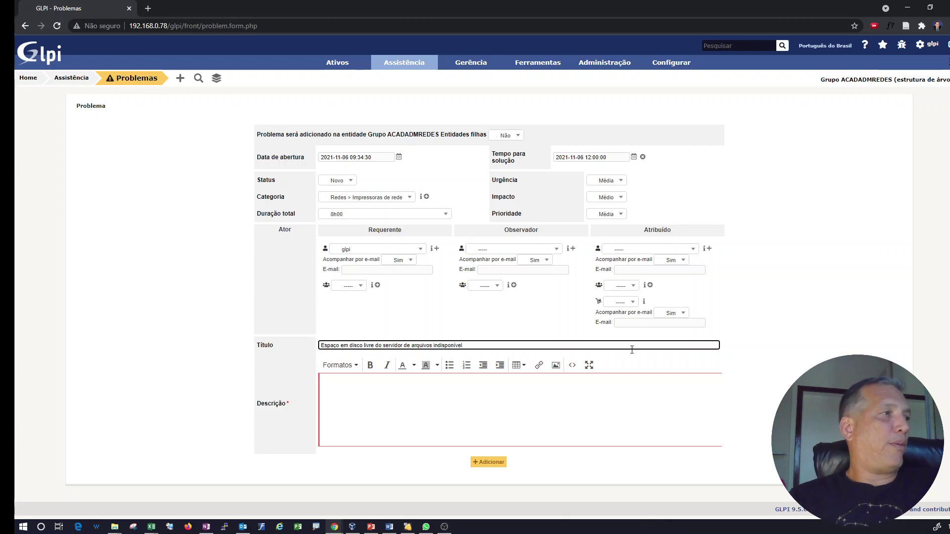
Begin the problem's description (Descrição) with "COmo o servidor de arquivos possuia várias aplicações".
{"action": "left_click", "coordinate": [554, 395]}
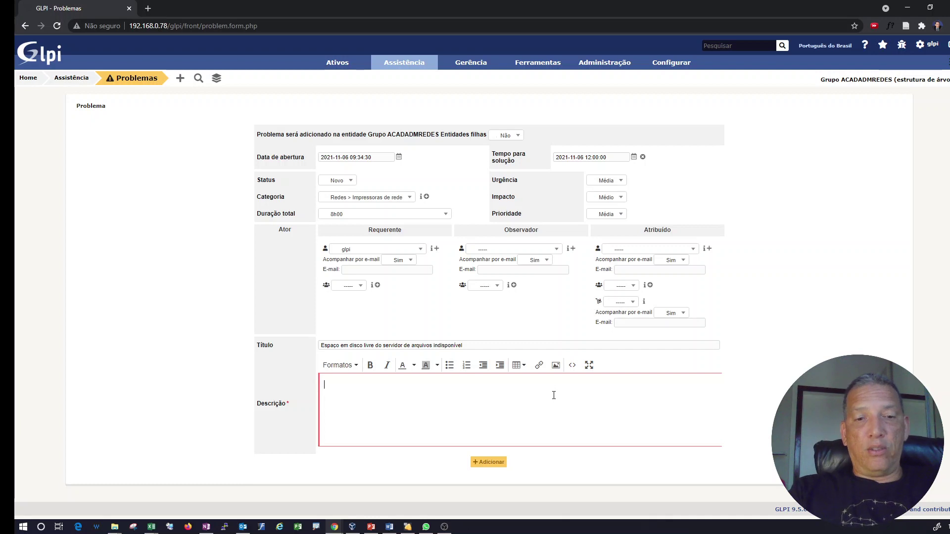
{"action": "type", "text": "COmo o ser"}
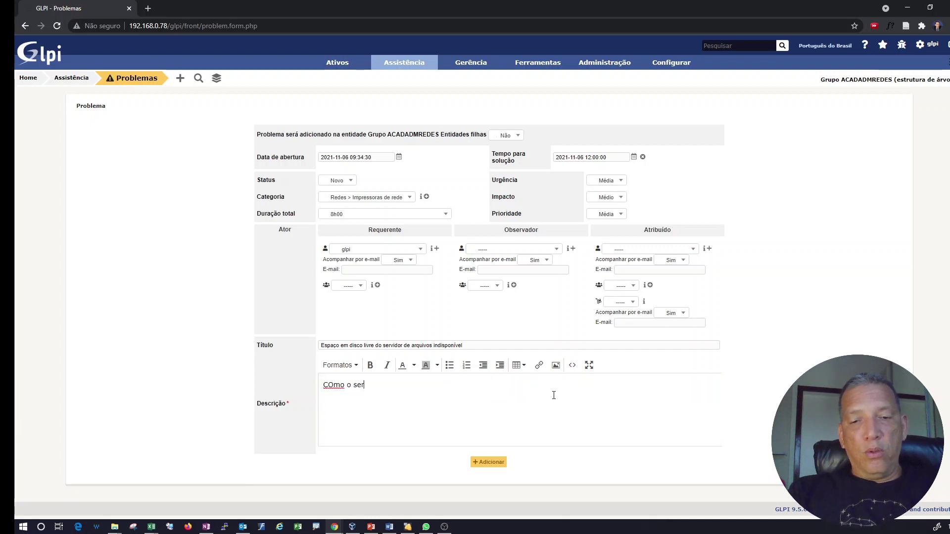
{"action": "type", "text": "vidor de arquivos p"}
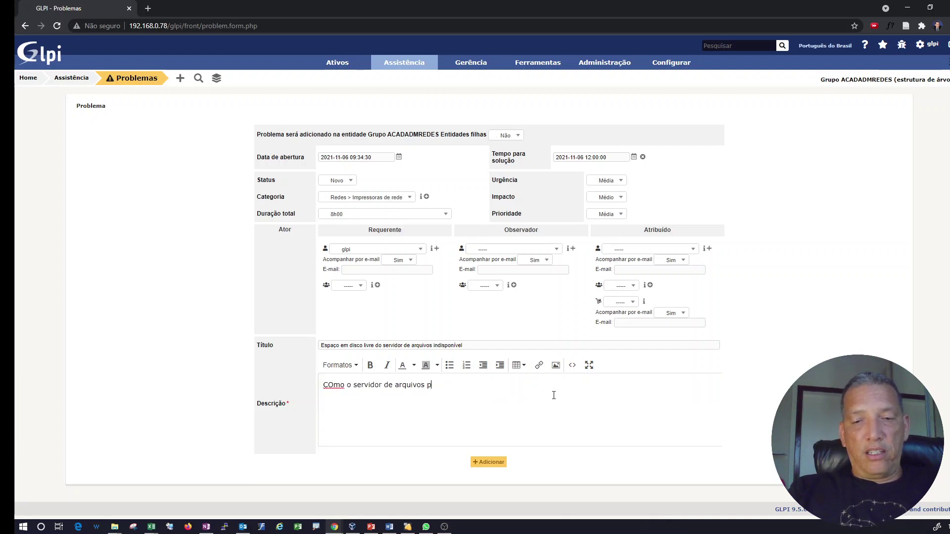
{"action": "type", "text": "ossuia várias"}
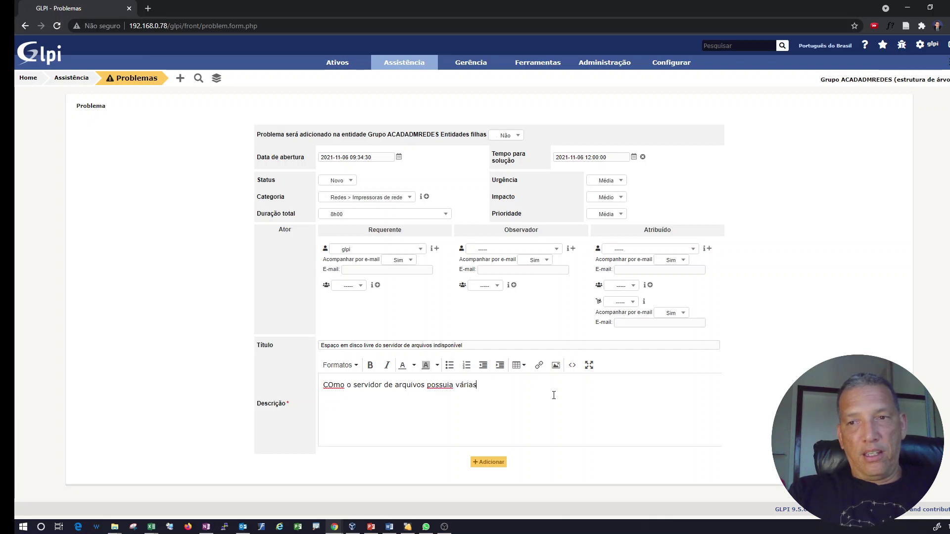
{"action": "type", "text": " aplicações"}
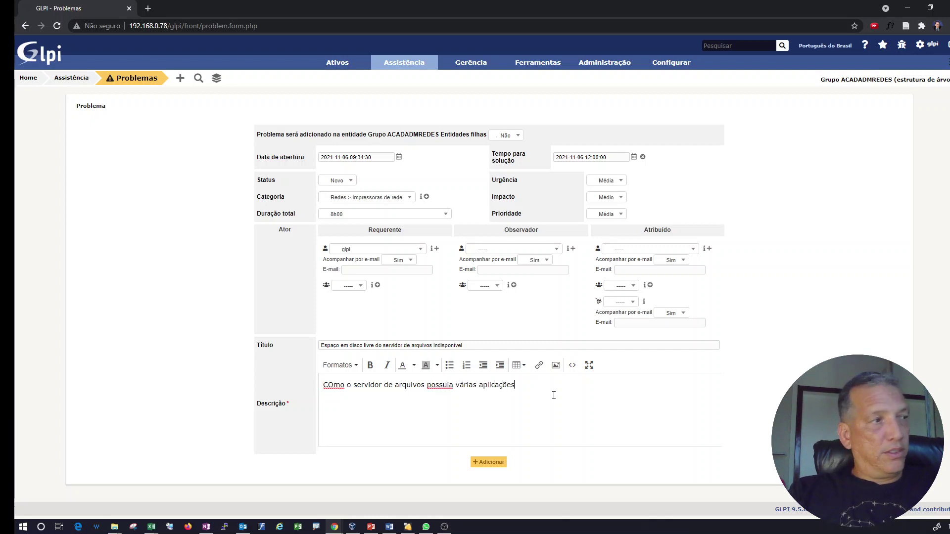
Correct the misspelled words in the description to "possuía" and "Como".
{"action": "right_click", "coordinate": [447, 386]}
{"action": "left_click", "coordinate": [483, 255]}
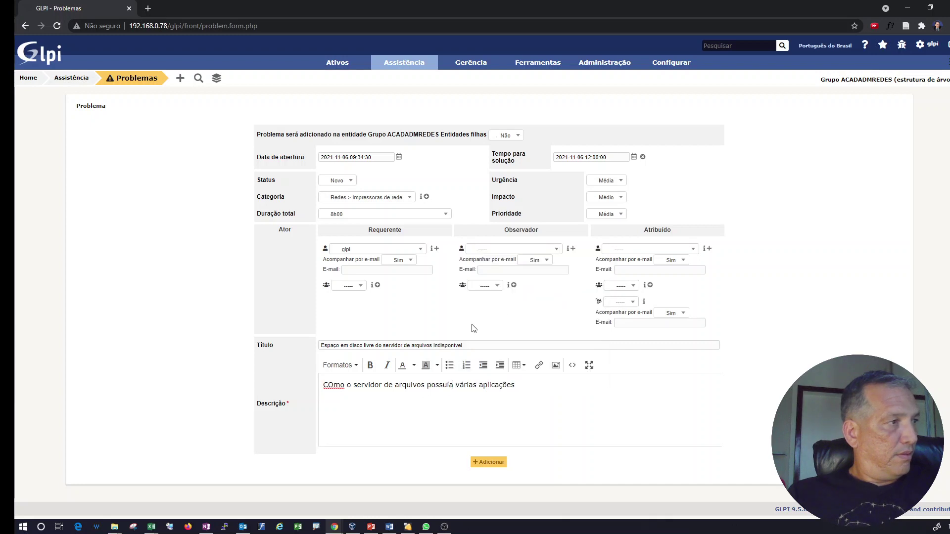
{"action": "left_click", "coordinate": [333, 385]}
{"action": "key", "text": "BackSpace"}
{"action": "type", "text": "ossuía várias aplicações "}
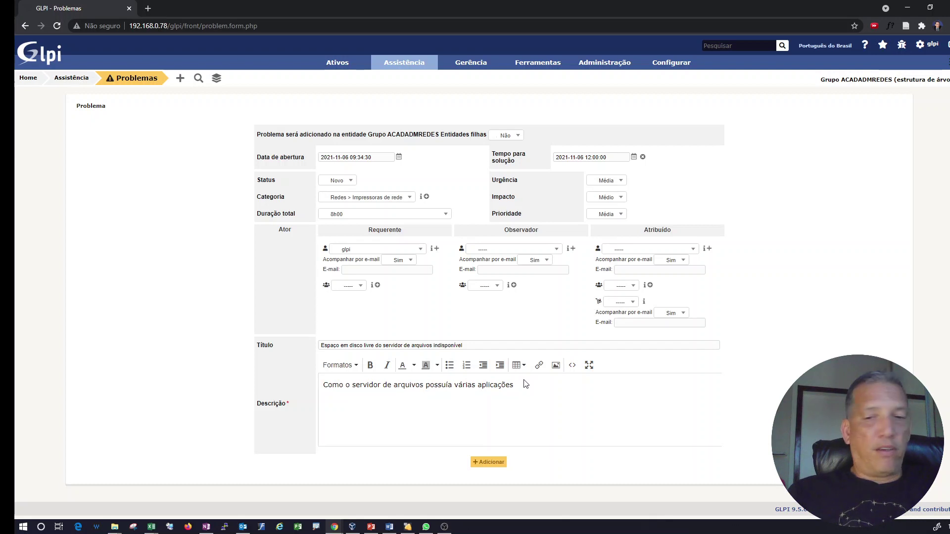
Continue the description's sentence with "que usavam as suas pastas compartilhadas".
{"action": "type", "text": "qu"}
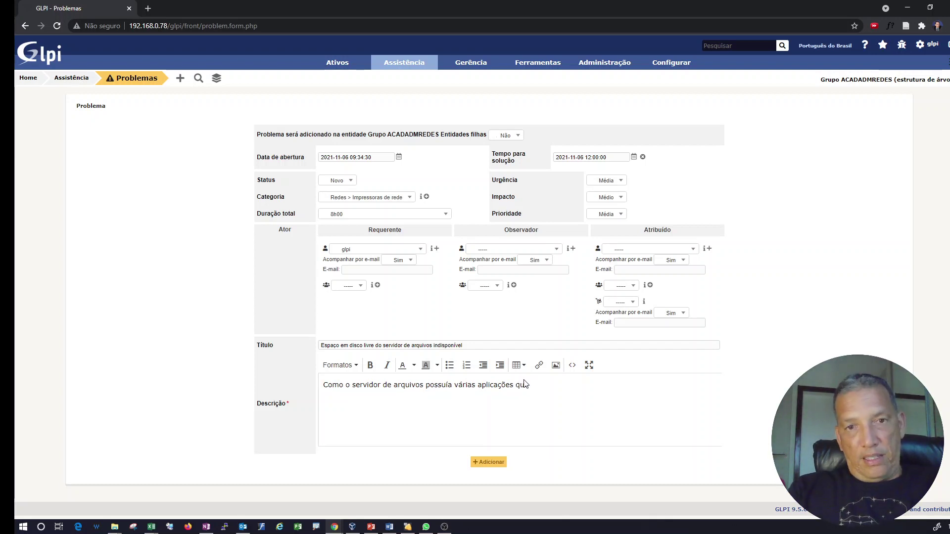
{"action": "type", "text": "e usavam as"}
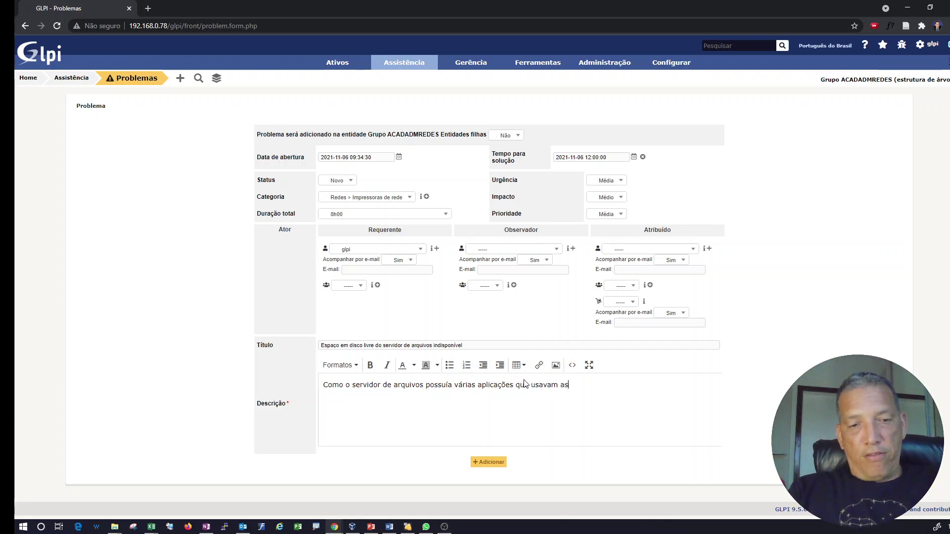
{"action": "type", "text": " suas paastas"}
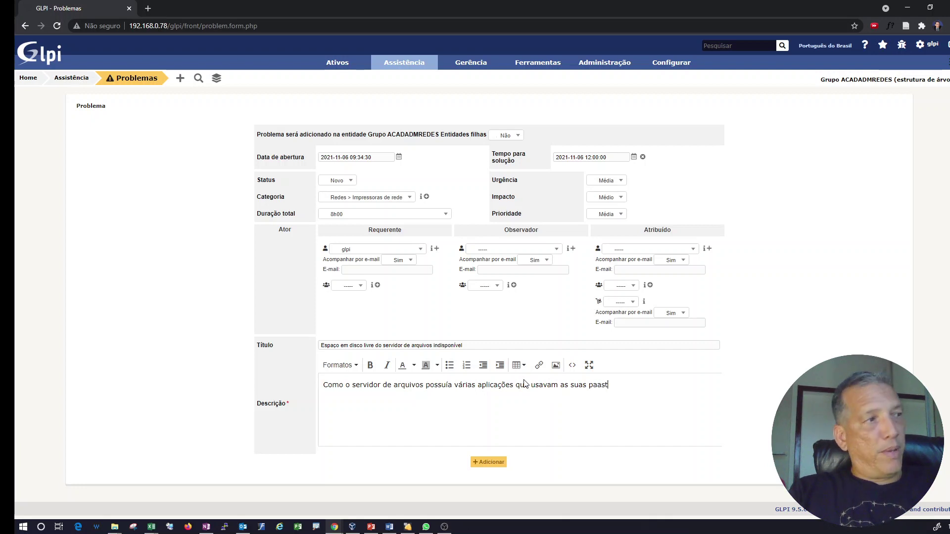
{"action": "key", "text": "BackSpace"}
{"action": "key", "text": "BackSpace"}
{"action": "key", "text": "BackSpace"}
{"action": "key", "text": "BackSpace"}
{"action": "key", "text": "BackSpace"}
{"action": "key", "text": "BackSpace"}
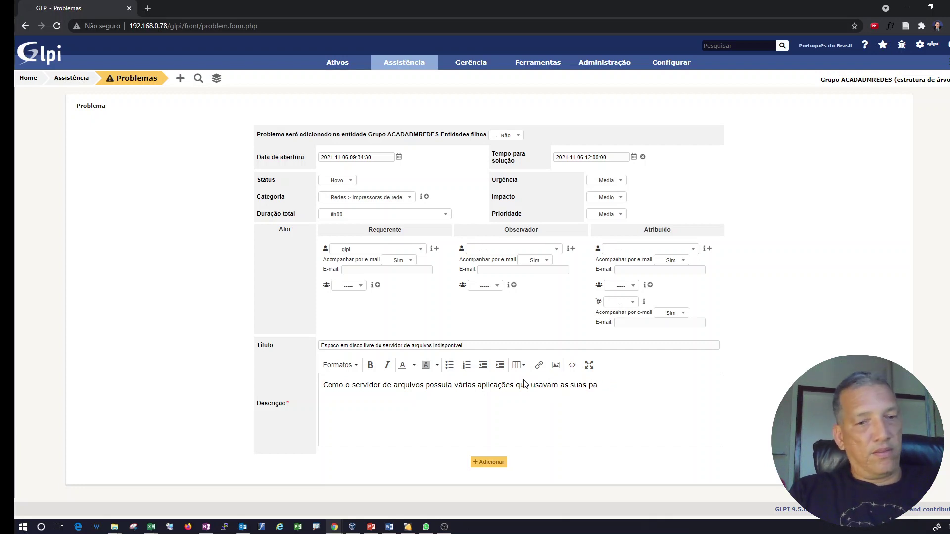
{"action": "type", "text": "stas compr"}
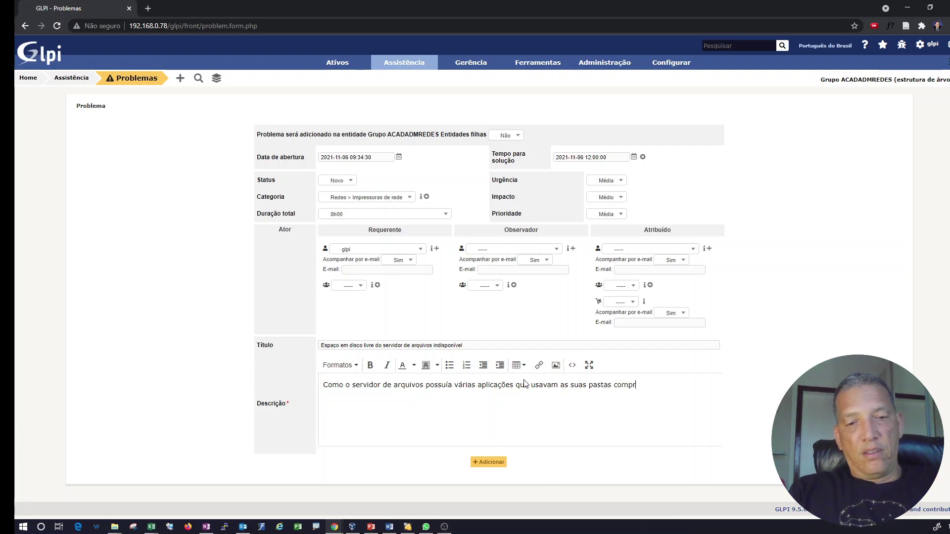
{"action": "type", "text": "aartilah"}
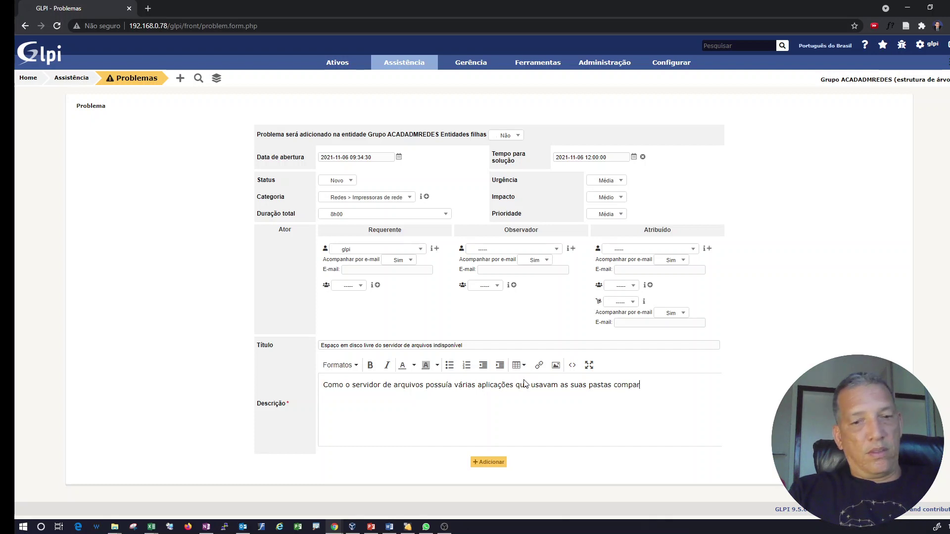
{"action": "key", "text": "BackSpace"}
{"action": "key", "text": "BackSpace"}
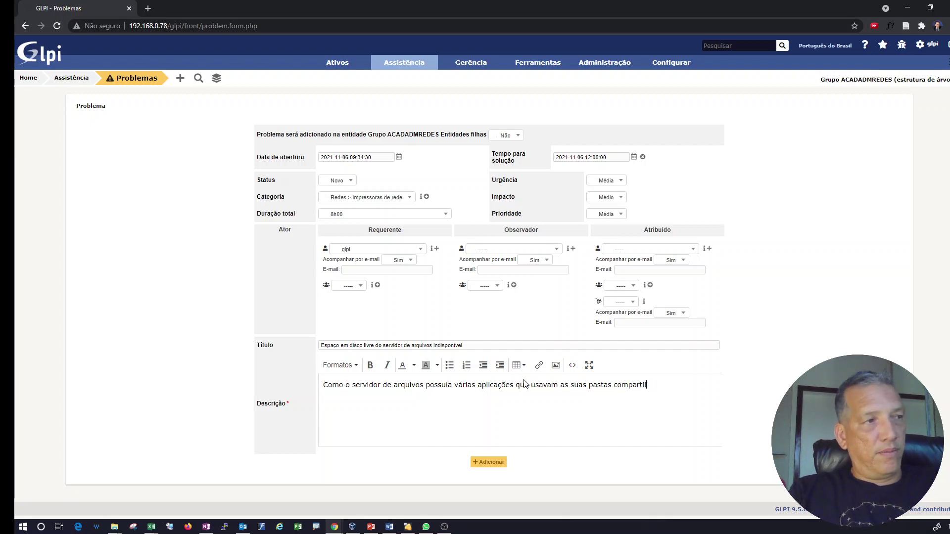
{"action": "type", "text": "hadas"}
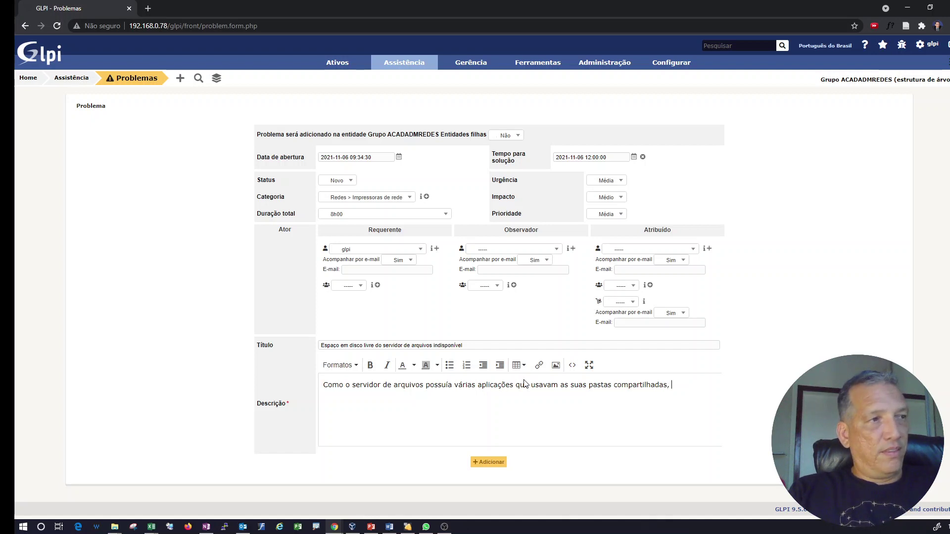
Complete the description's sentence with ", a falta de espaço livre comprometeu o funcionamento de diversas aplicações.".
{"action": "type", "text": ", a falta de "}
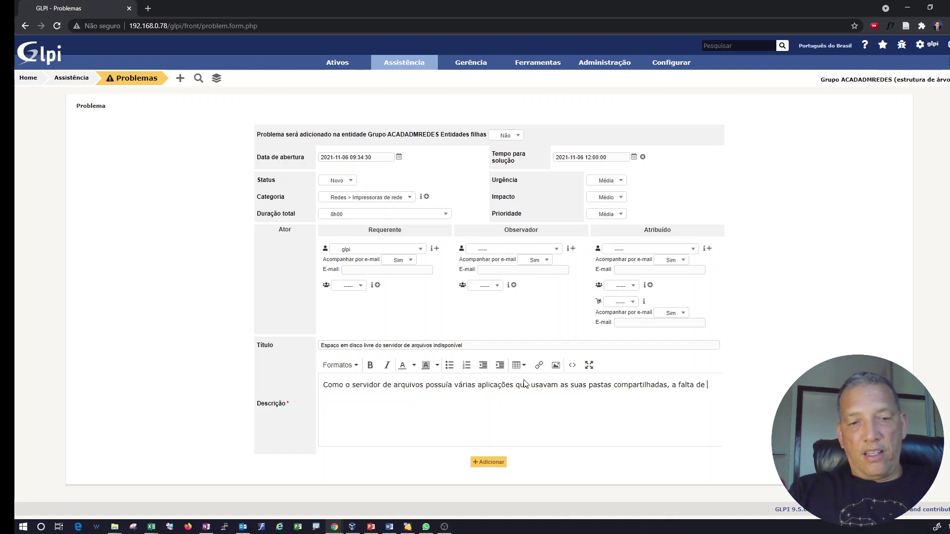
{"action": "type", "text": "espac"}
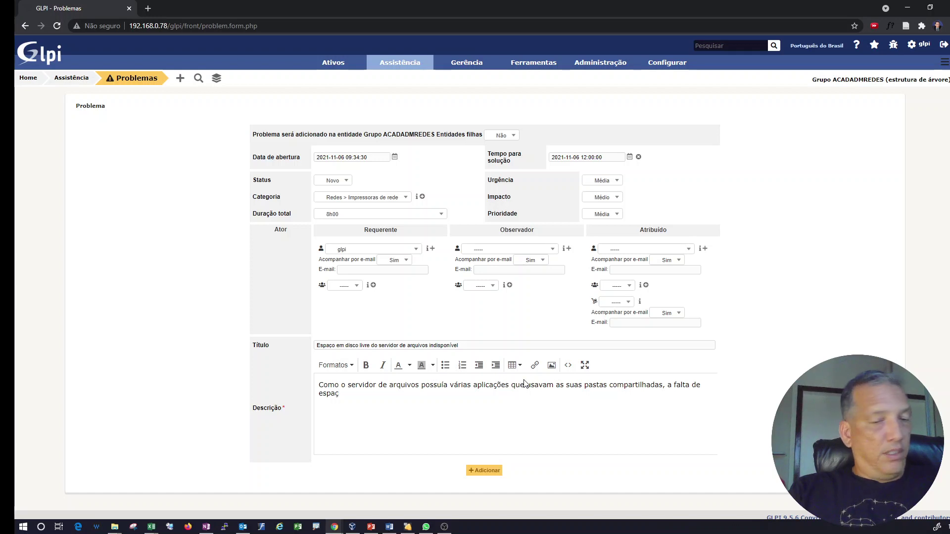
{"action": "type", "text": "o livre "}
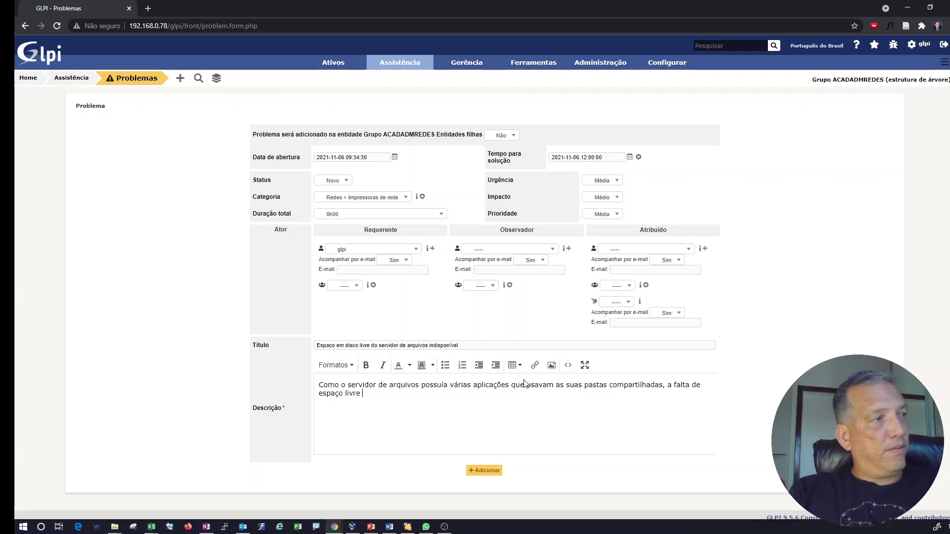
{"action": "type", "text": "compro"}
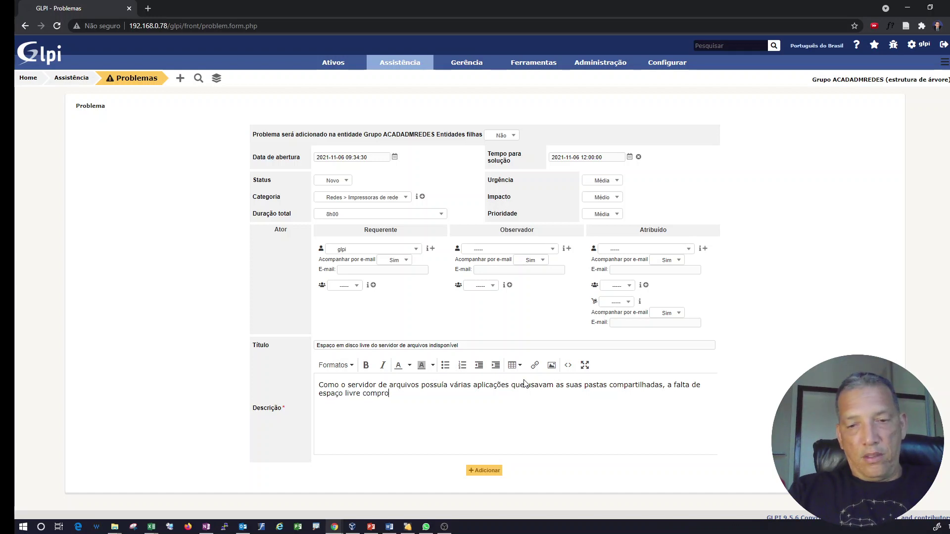
{"action": "type", "text": "meteu o f"}
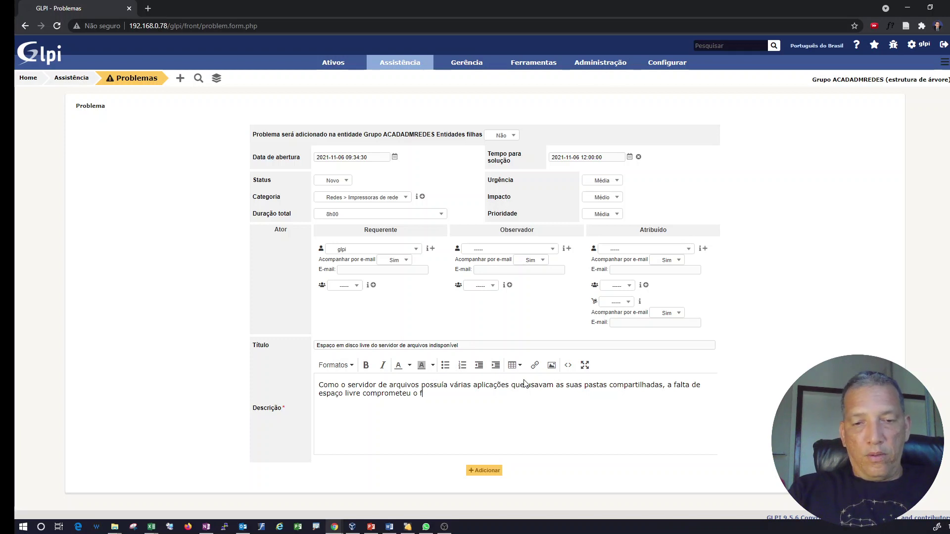
{"action": "type", "text": "uncionamento"}
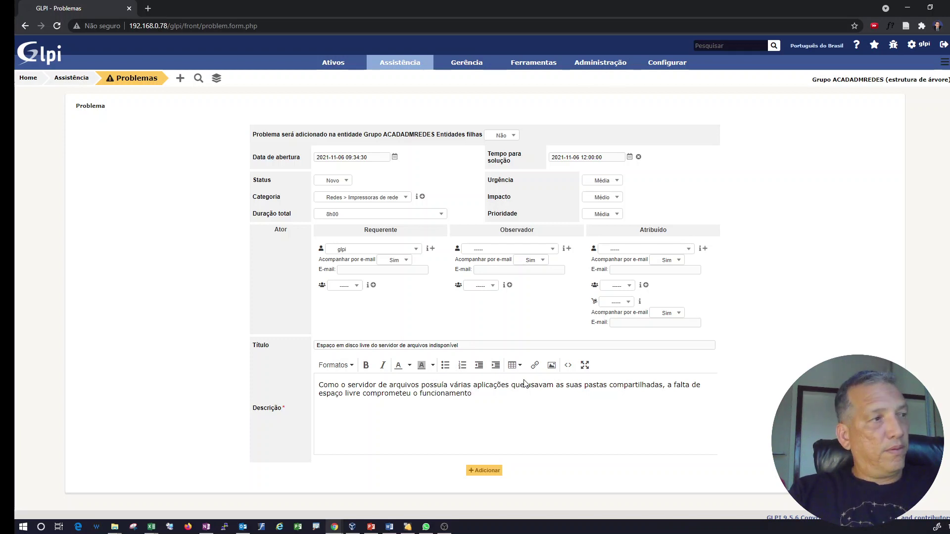
{"action": "type", "text": " de di"}
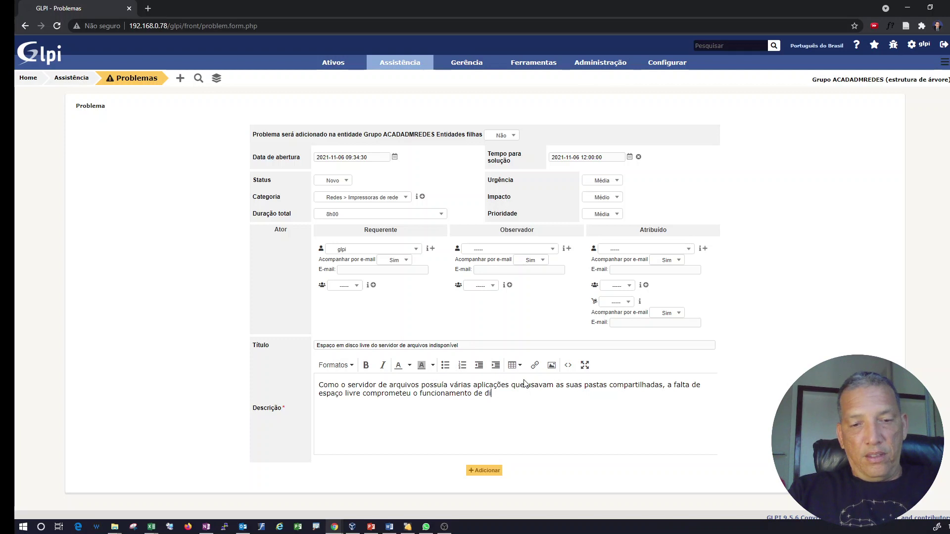
{"action": "type", "text": "versas apica"}
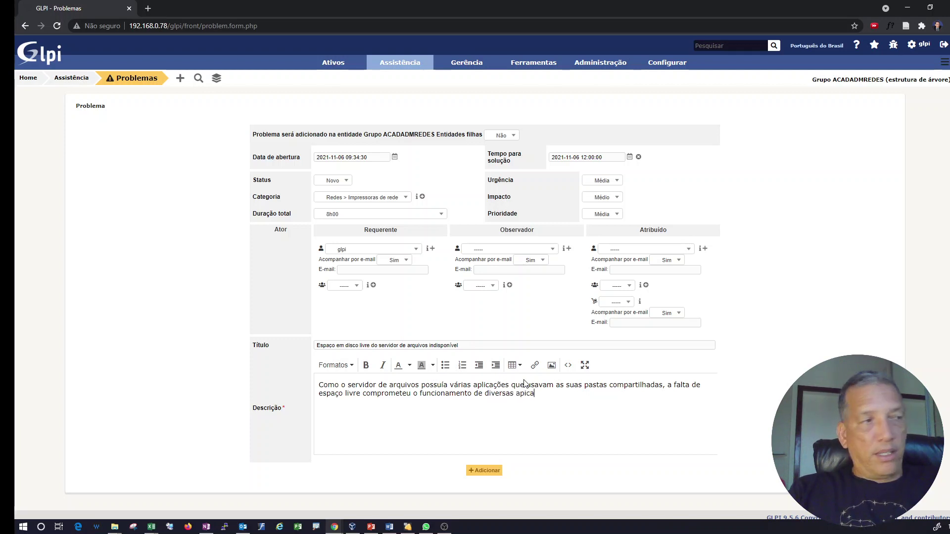
{"action": "key", "text": "BackSpace"}
{"action": "key", "text": "BackSpace"}
{"action": "key", "text": "BackSpace"}
{"action": "type", "text": "licações"}
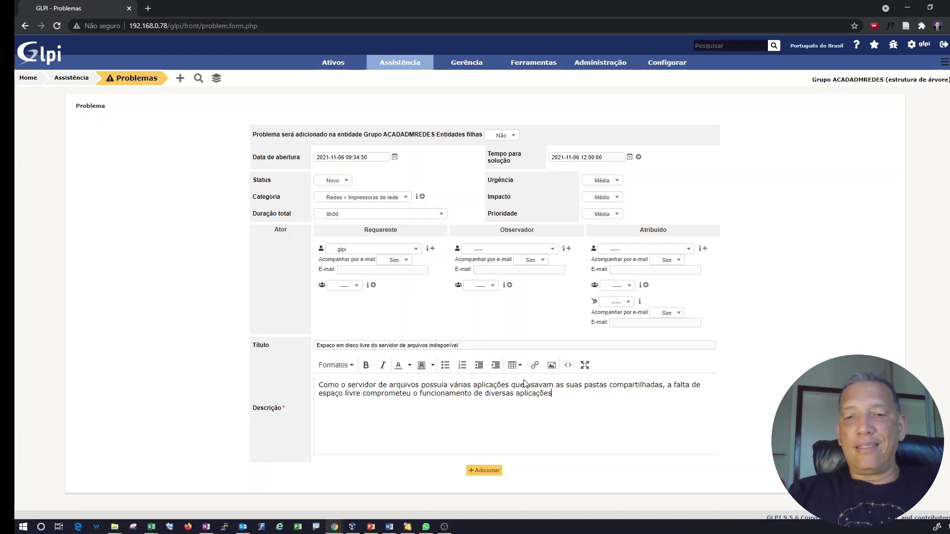
{"action": "type", "text": "."}
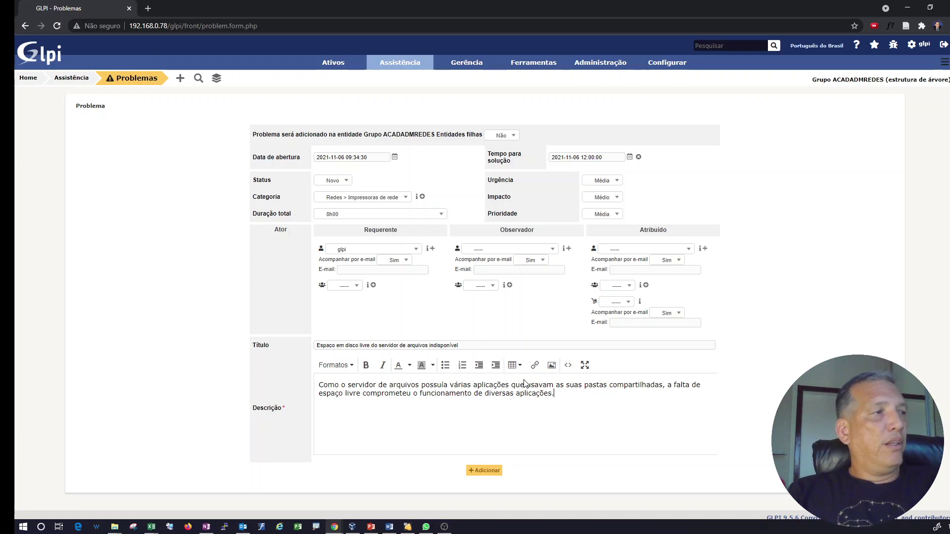
Add the new problem and open its record about the file server's free disk space from the problems list.
{"action": "left_click", "coordinate": [490, 472]}
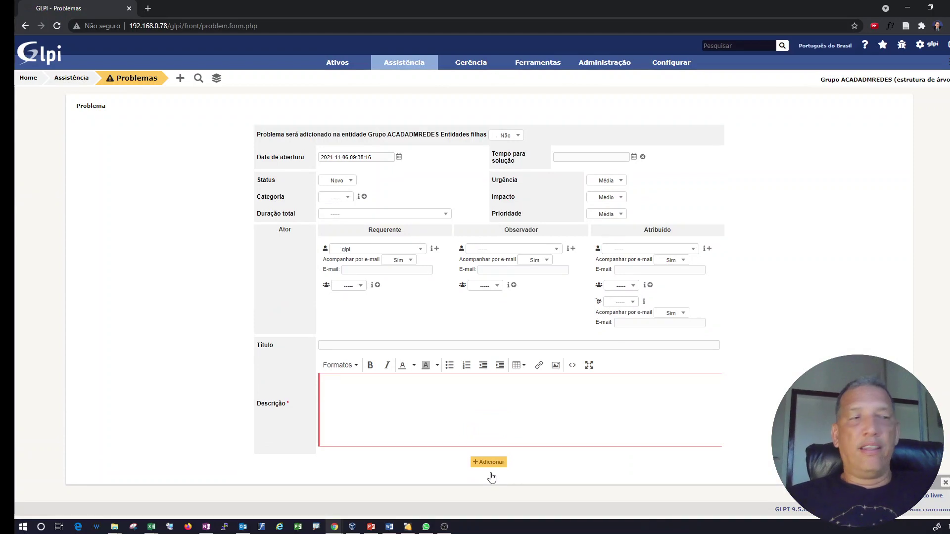
{"action": "left_click", "coordinate": [156, 83]}
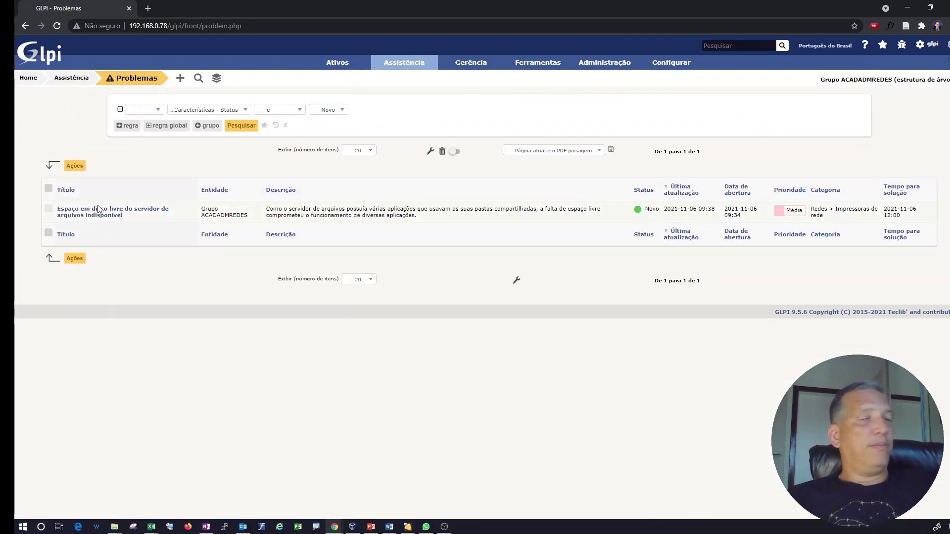
{"action": "left_click", "coordinate": [96, 214]}
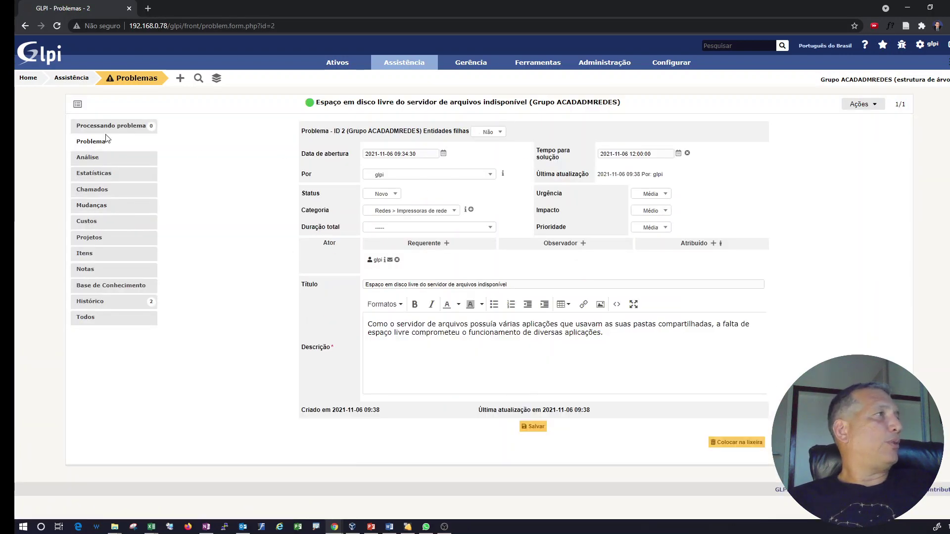
In the problem's analysis (Análise), enter the impacts (Impactos) as "Aplicações A, B e C saíram do ar.".
{"action": "left_click", "coordinate": [112, 158]}
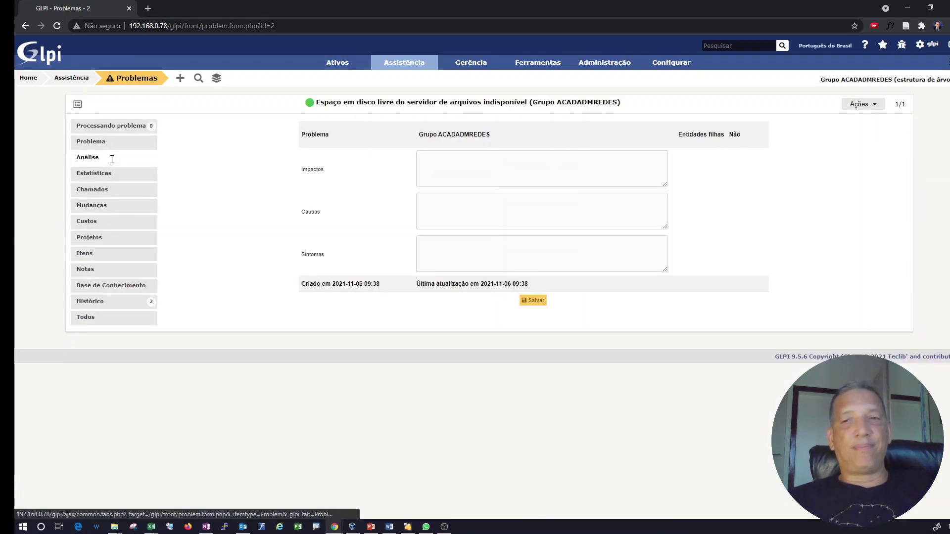
{"action": "left_click", "coordinate": [463, 176]}
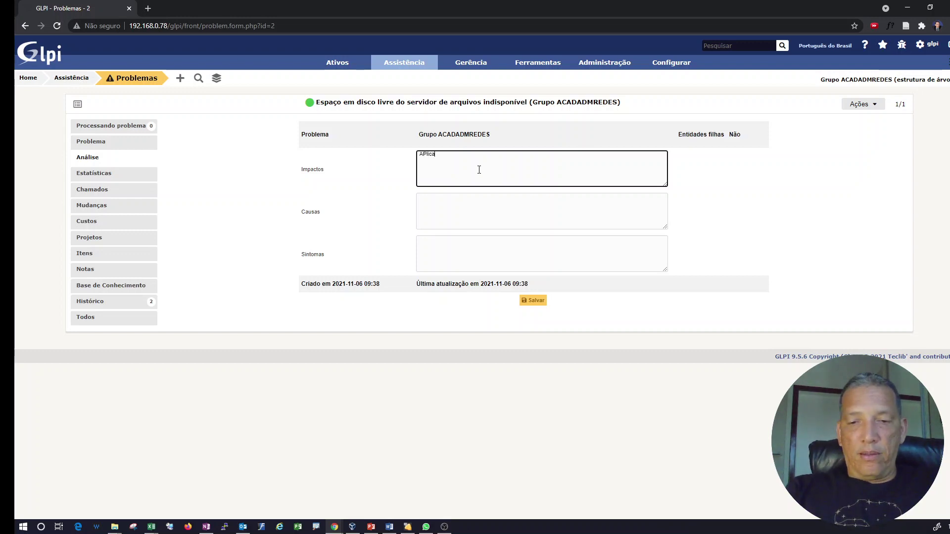
{"action": "type", "text": "APlicações A. B e C"}
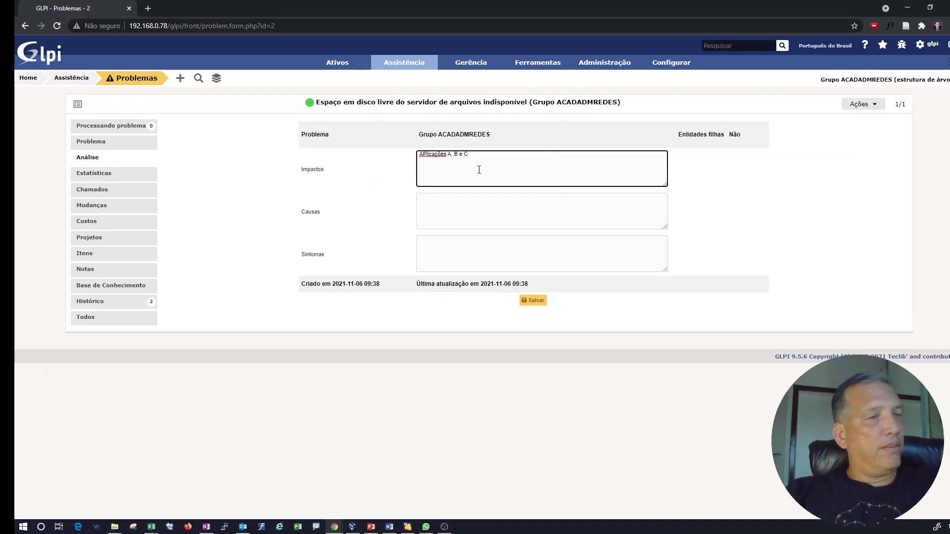
{"action": "type", "text": " sa"}
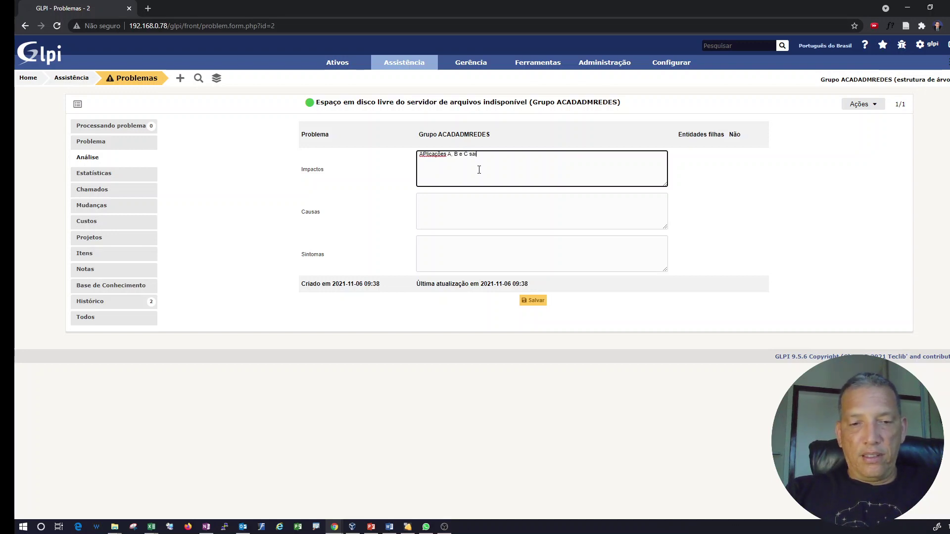
{"action": "type", "text": "íram do ar"}
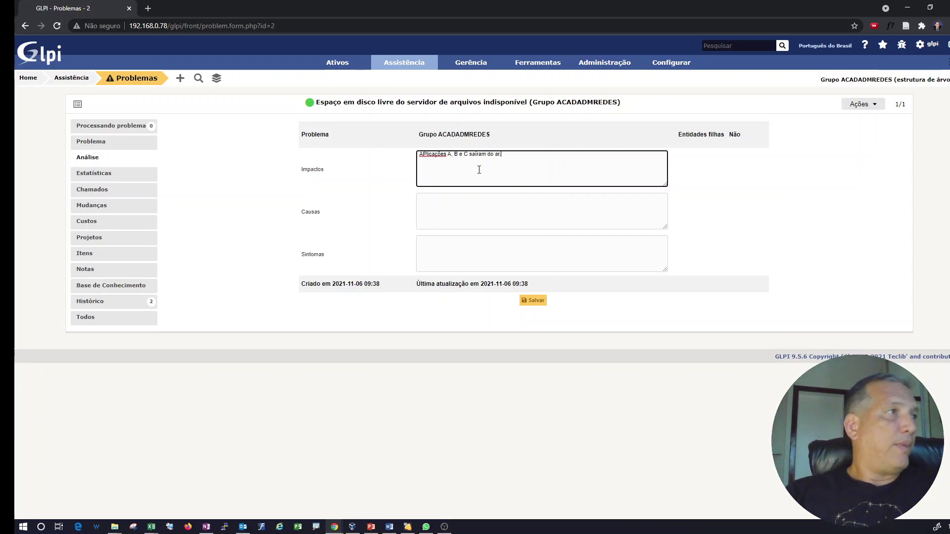
{"action": "right_click", "coordinate": [433, 158]}
{"action": "left_click", "coordinate": [450, 168]}
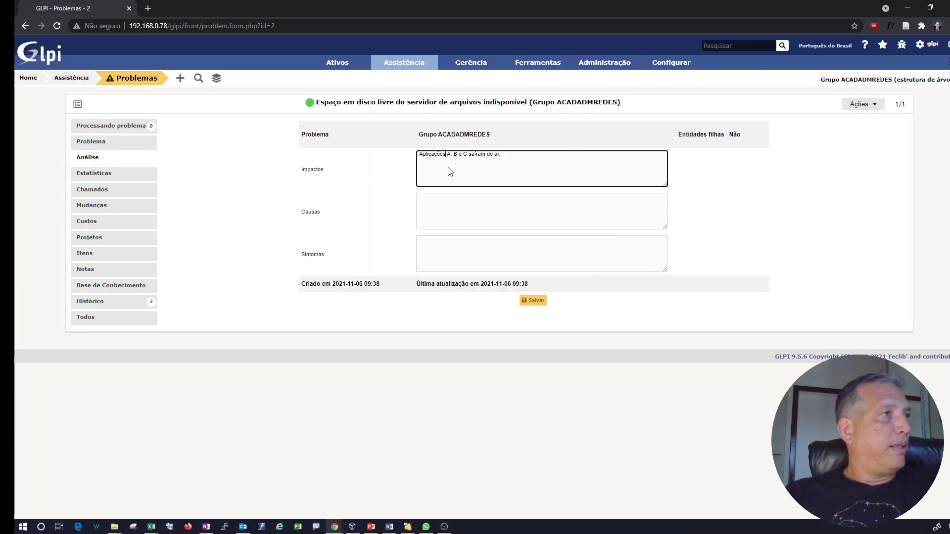
Enter the causes (Causas) as "Impossibilidade de salvar arquivos nas pastas compartilhadas.".
{"action": "left_click", "coordinate": [455, 210]}
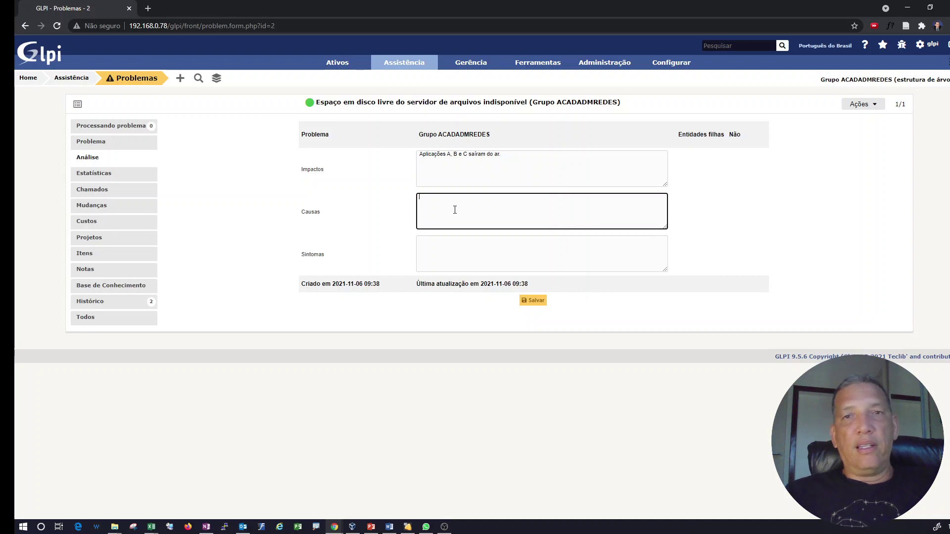
{"action": "type", "text": "I"}
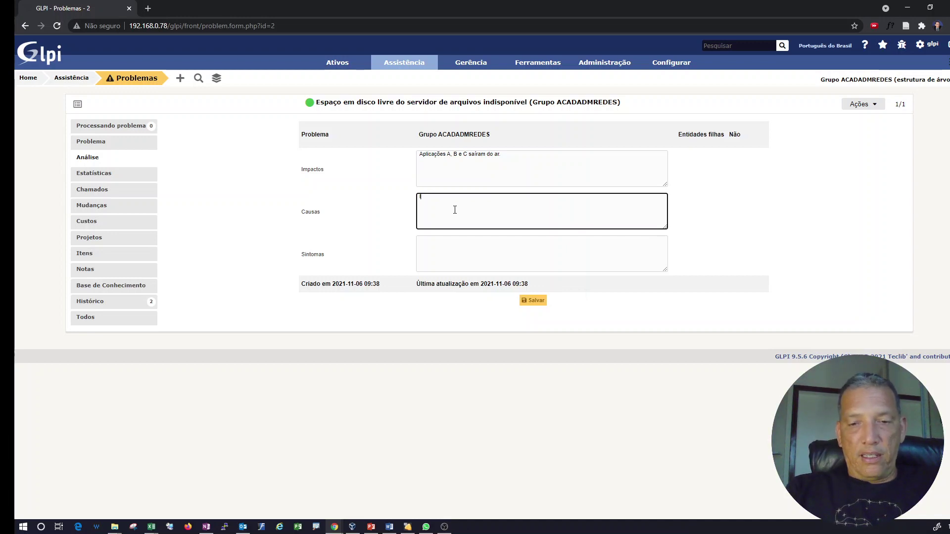
{"action": "type", "text": "mpossibilidade de salvar"}
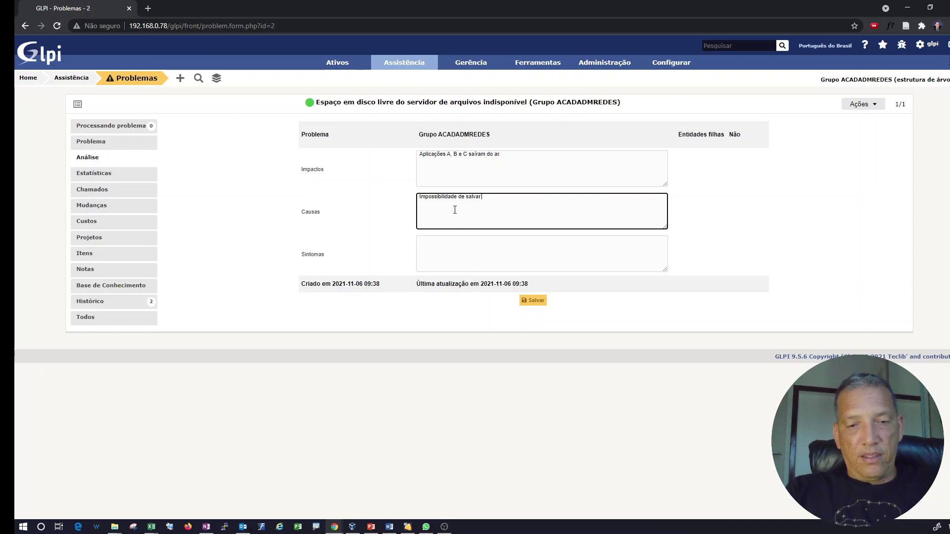
{"action": "type", "text": " arquivos"}
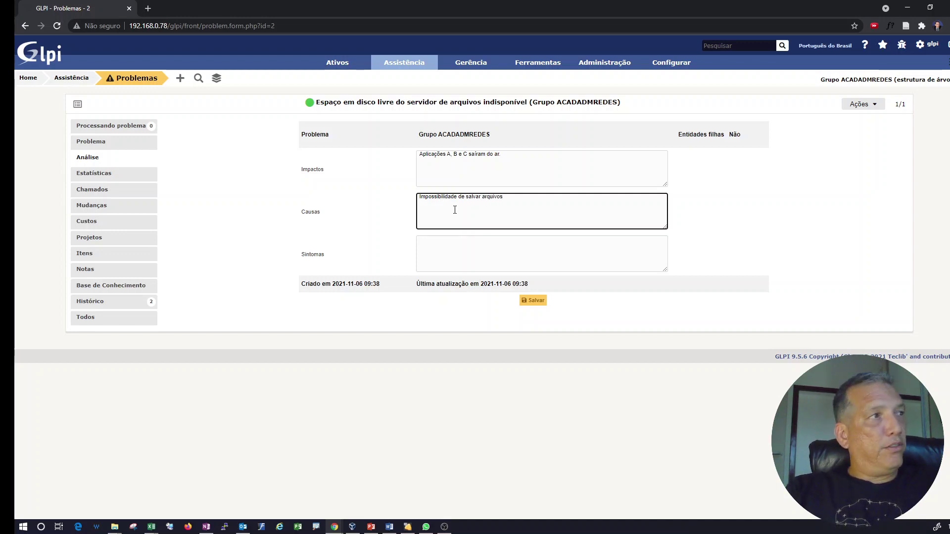
{"action": "type", "text": " nas pas"}
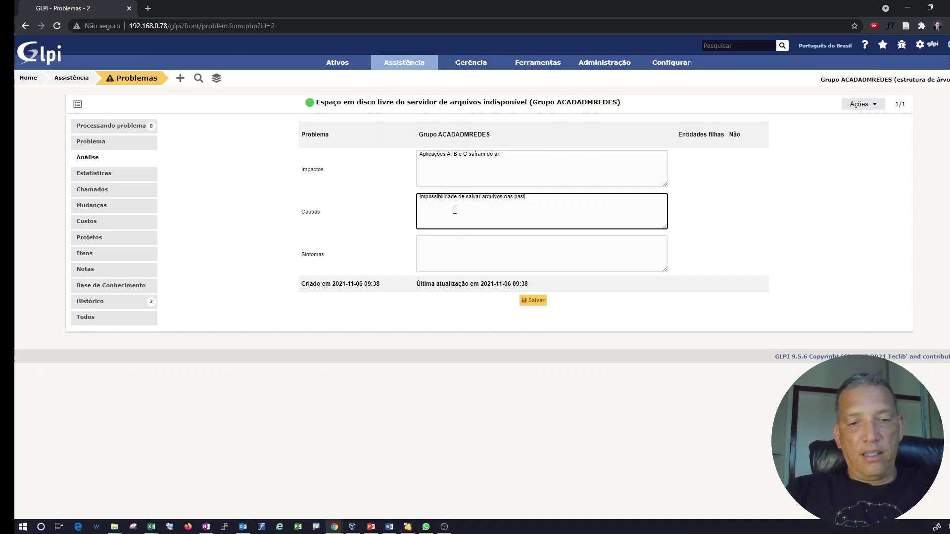
{"action": "type", "text": "tas comp"}
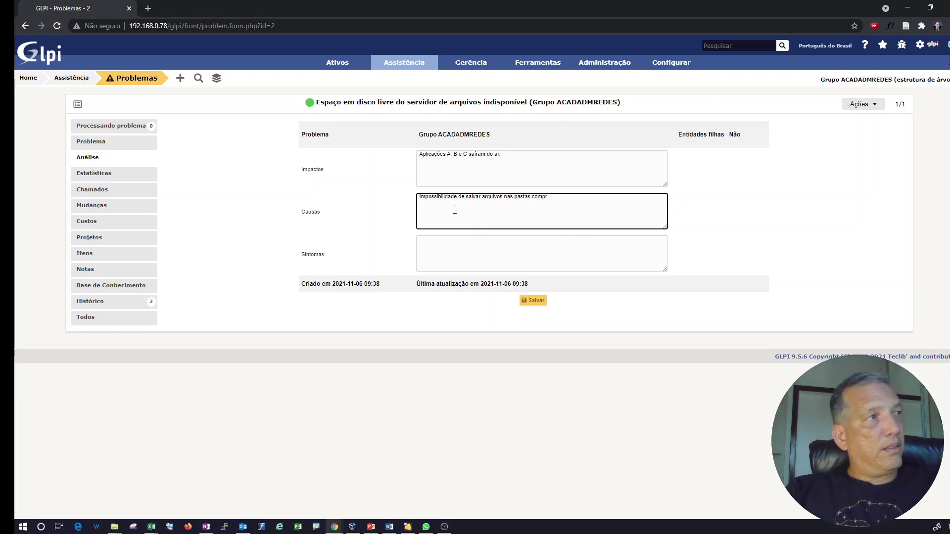
{"action": "type", "text": "art"}
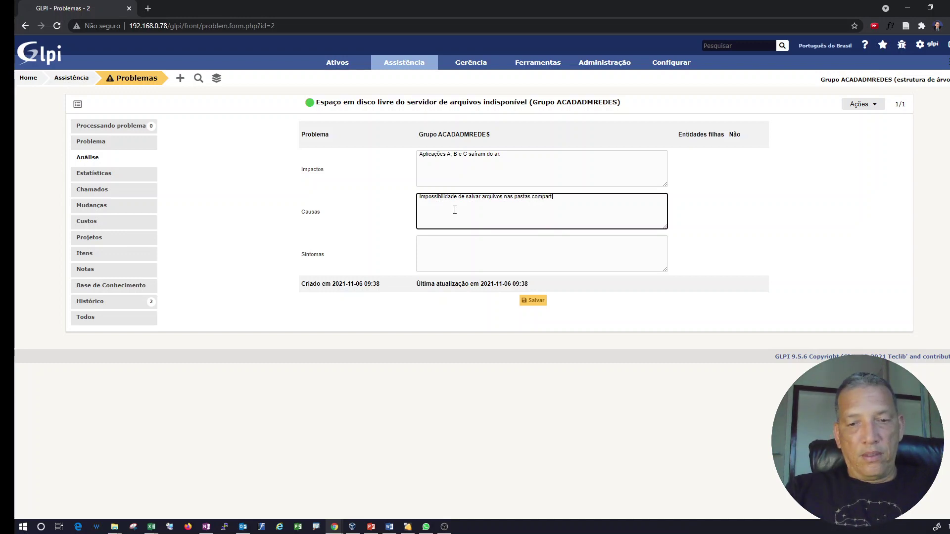
{"action": "type", "text": "ilhadas."}
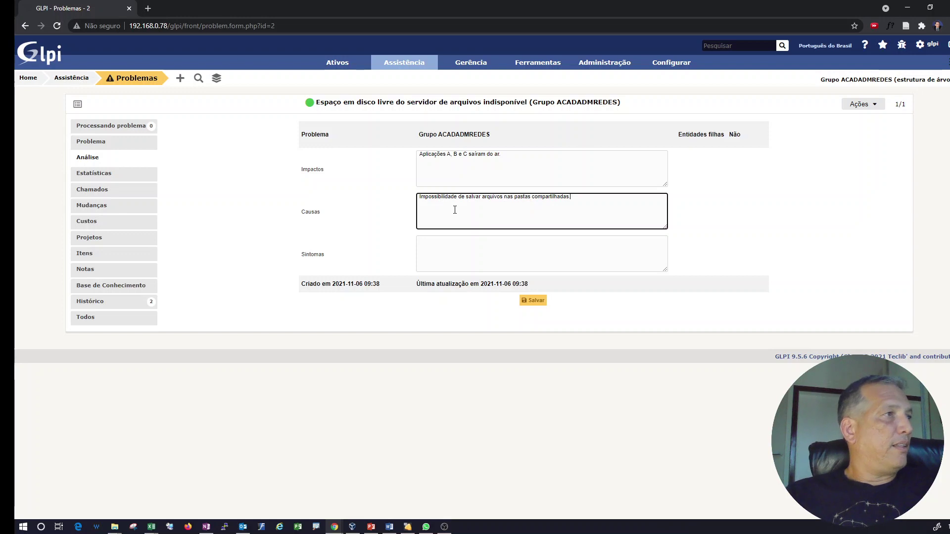
Enter the symptoms (Sintomas) as "Usuários reclamando de não conseguir gravar dados nas aplicações citadas." and save the analysis.
{"action": "left_click", "coordinate": [444, 254]}
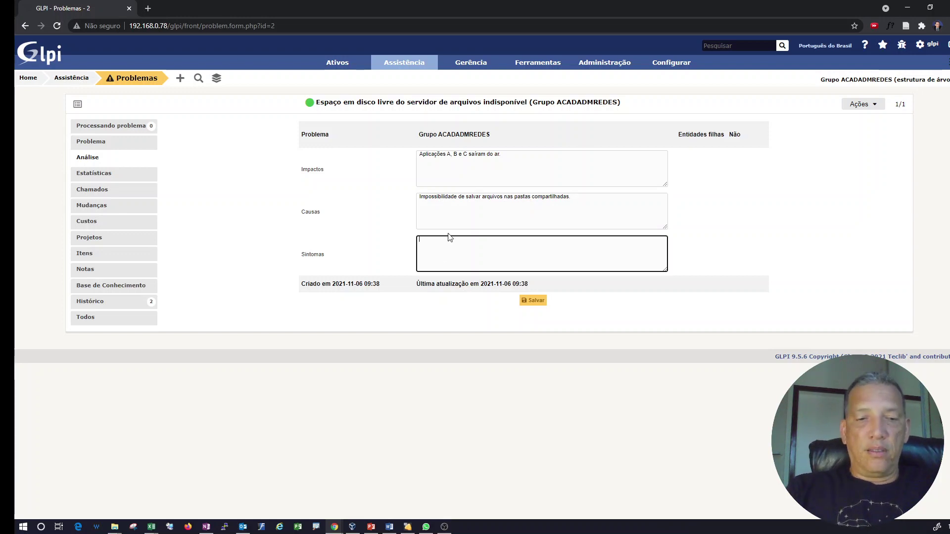
{"action": "type", "text": "Usu"}
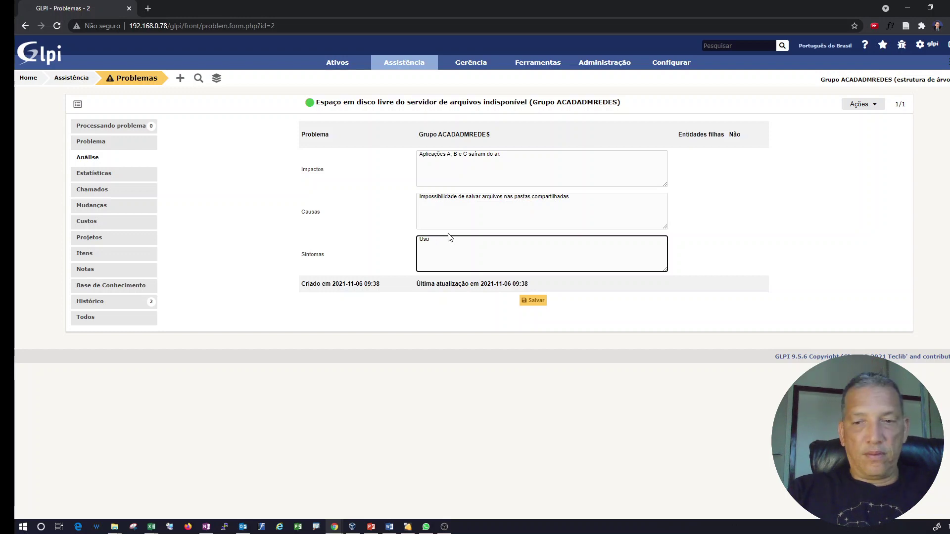
{"action": "type", "text": "´rios reclama"}
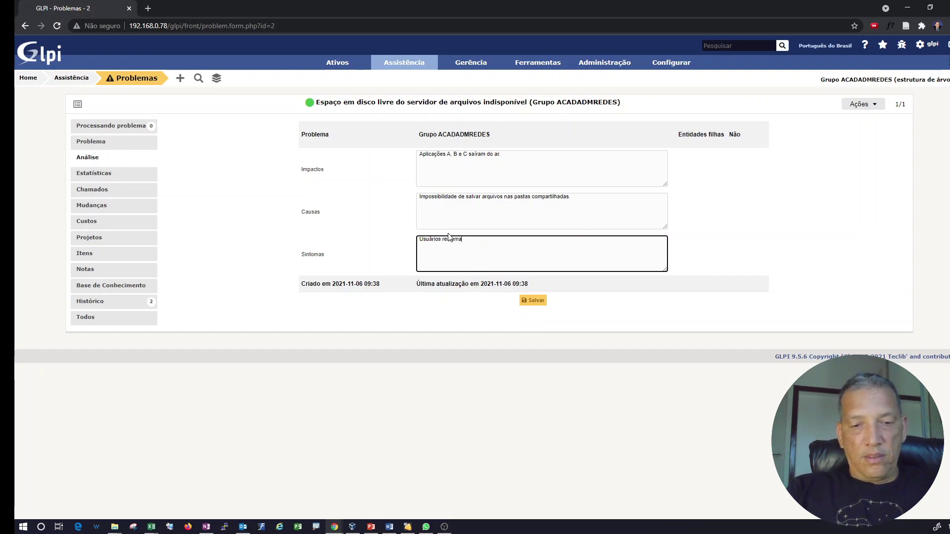
{"action": "type", "text": "ndo de aces"}
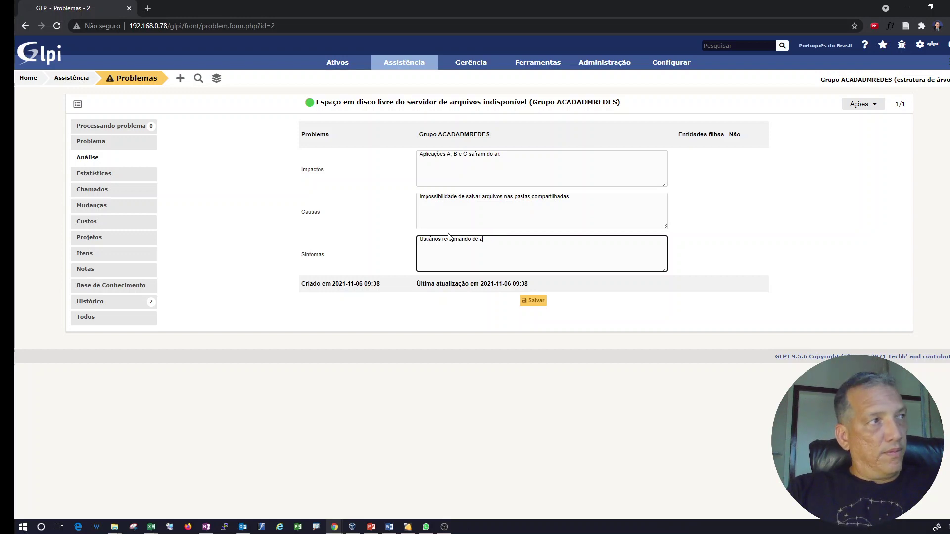
{"action": "key", "text": "BackSpace"}
{"action": "type", "text": "não"}
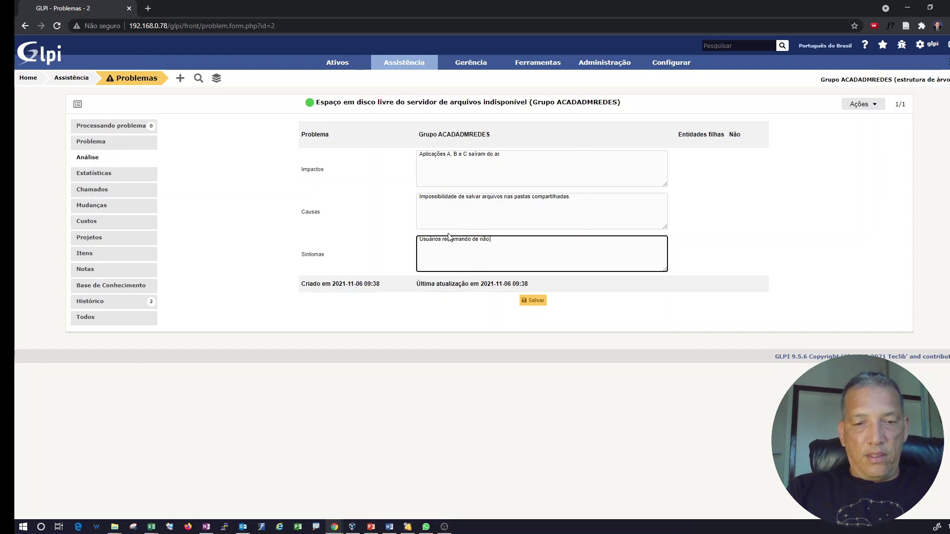
{"action": "type", "text": " conseguir"}
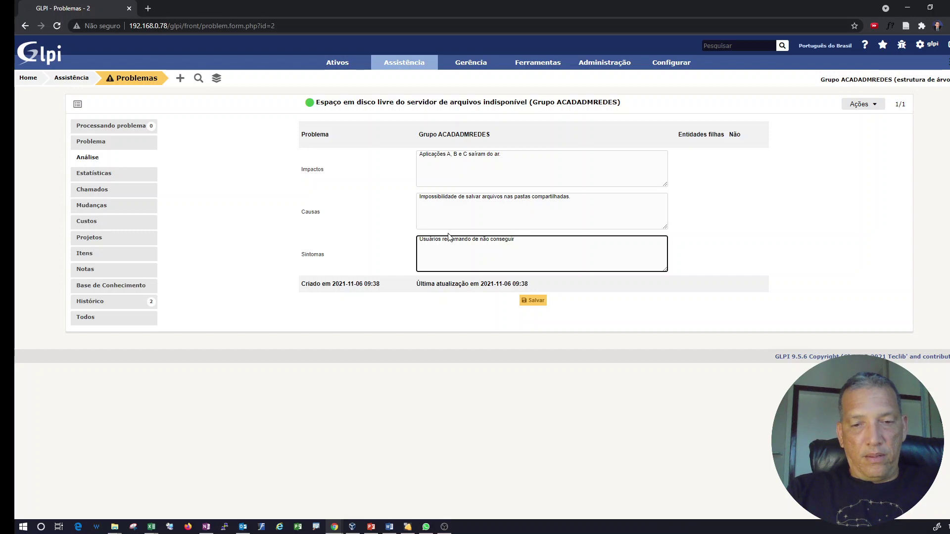
{"action": "type", "text": " gravar da"}
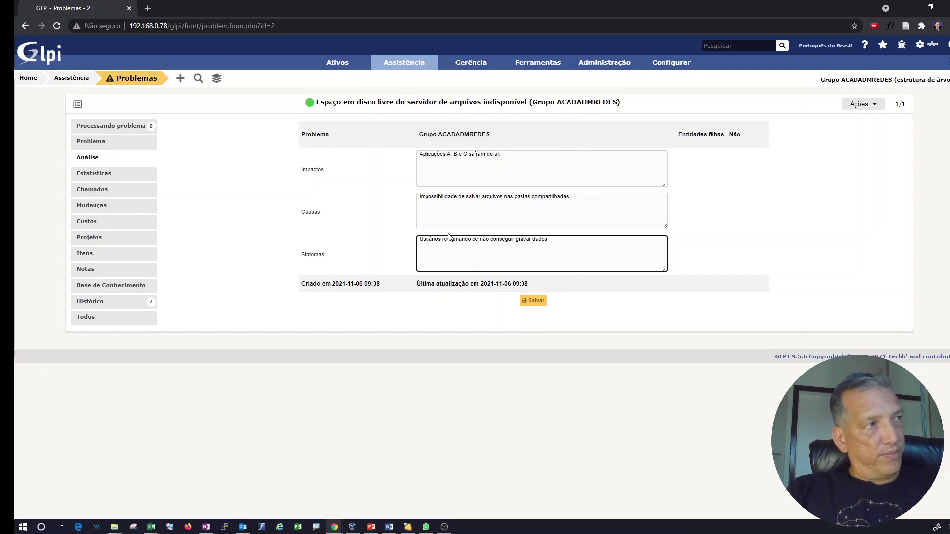
{"action": "type", "text": "dos nas aplicações citaas"}
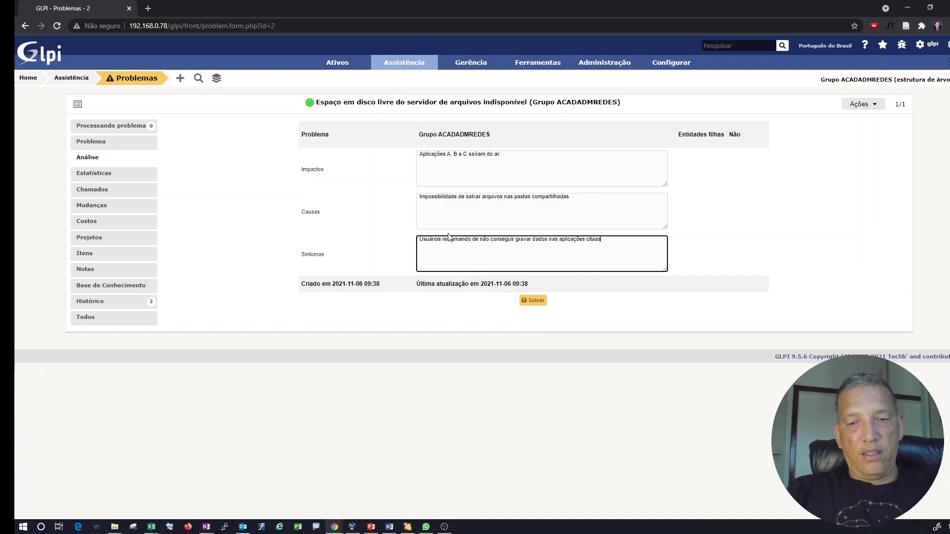
{"action": "key", "text": "BackSpace"}
{"action": "key", "text": "BackSpace"}
{"action": "type", "text": "das "}
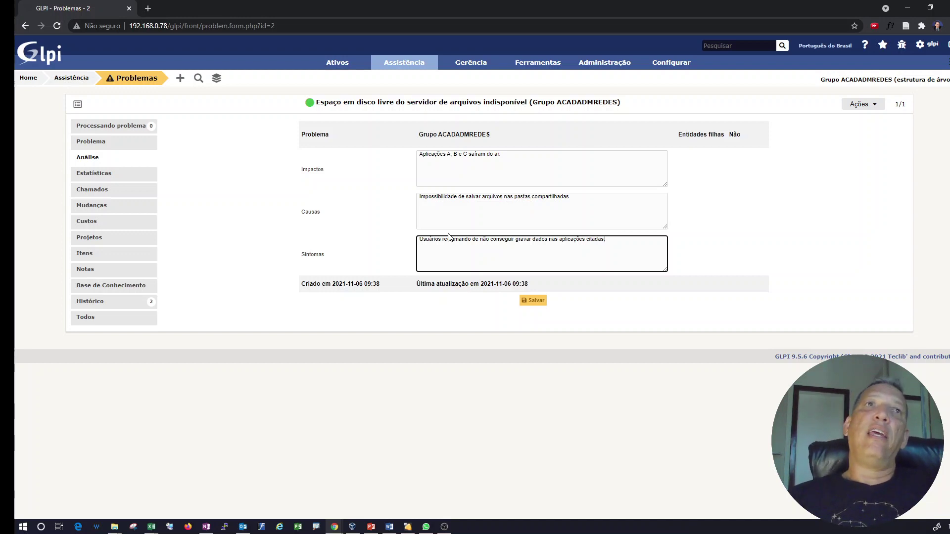
{"action": "type", "text": "."}
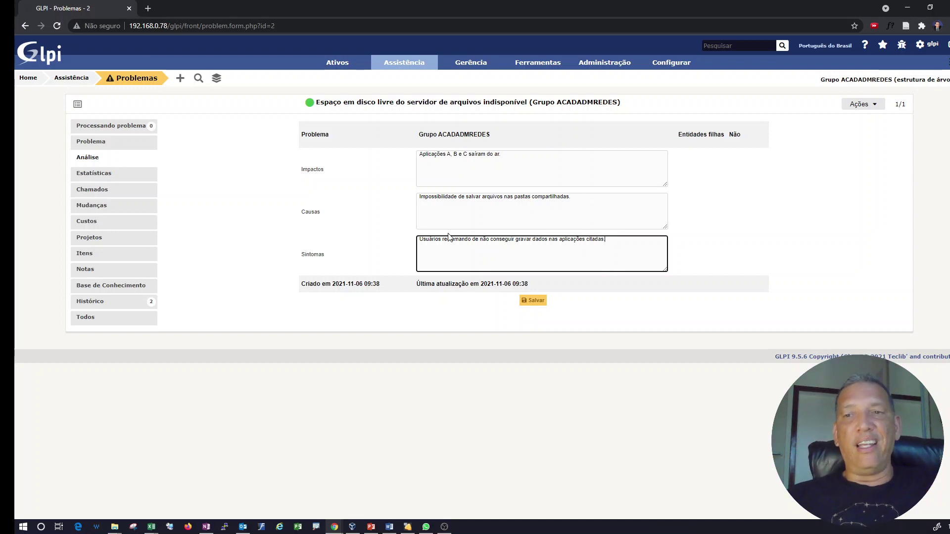
{"action": "left_click", "coordinate": [529, 303]}
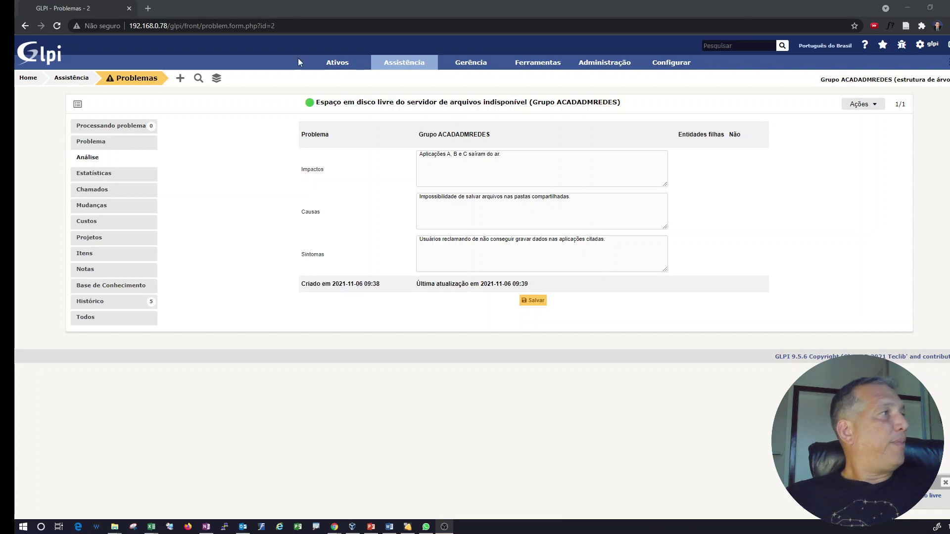
Review the problem's statistics (Estatísticas) and link the ticket Chamado 01 to the problem.
{"action": "left_click", "coordinate": [142, 170]}
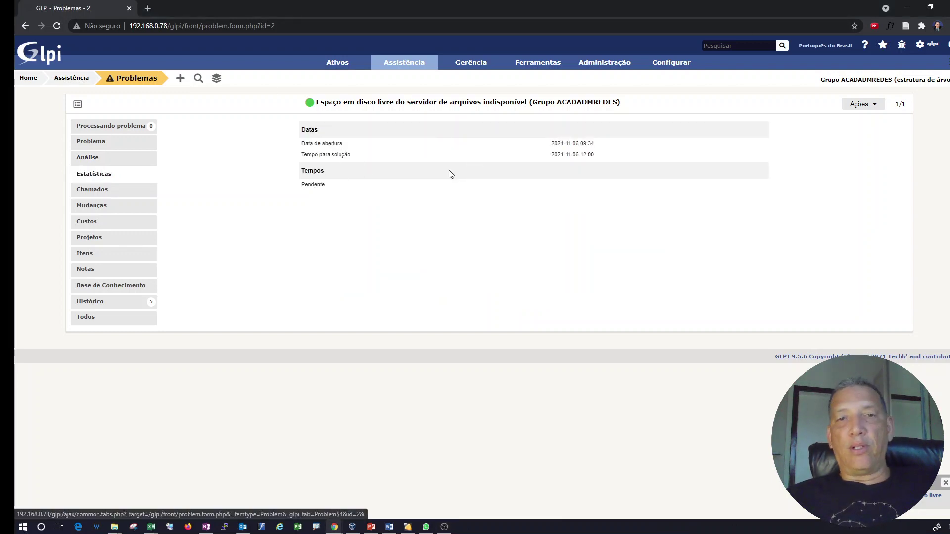
{"action": "left_click", "coordinate": [110, 190]}
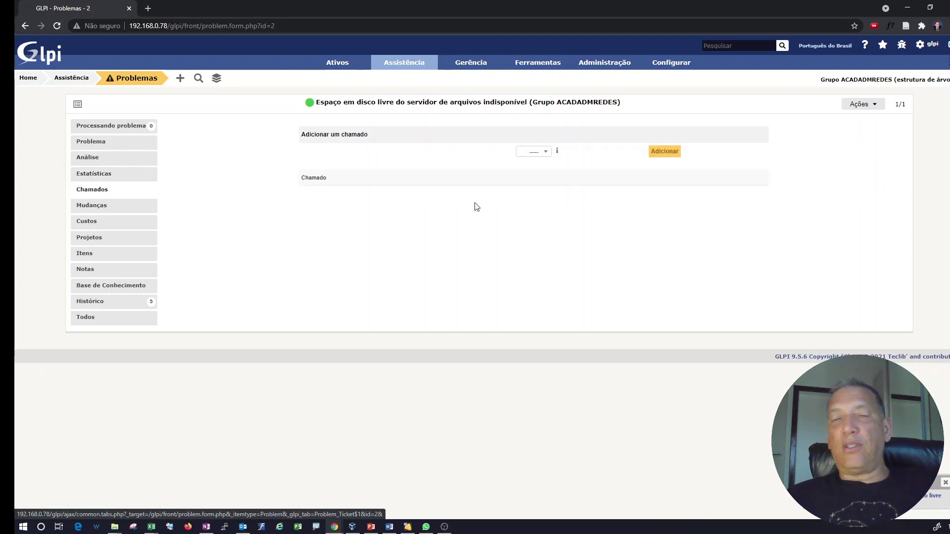
{"action": "left_click", "coordinate": [532, 153]}
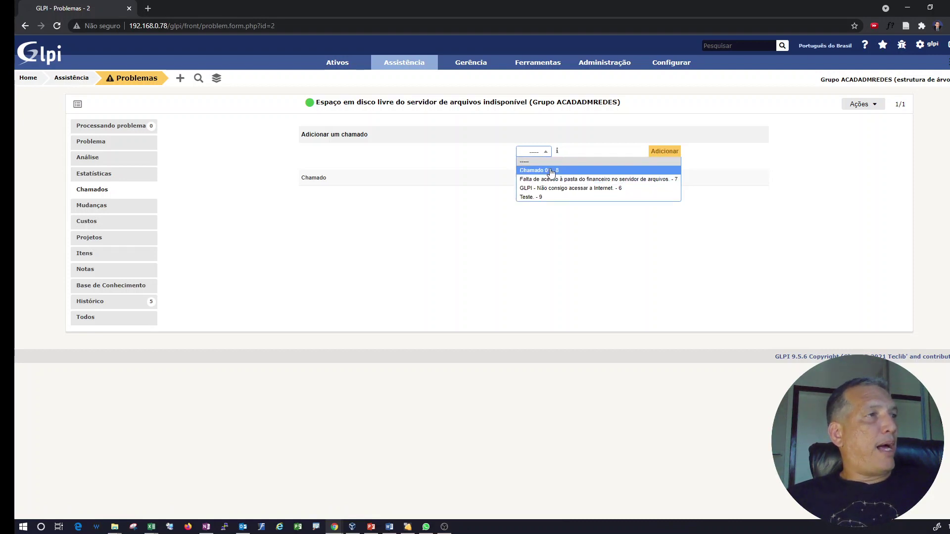
{"action": "left_click", "coordinate": [552, 171]}
{"action": "left_click", "coordinate": [690, 155]}
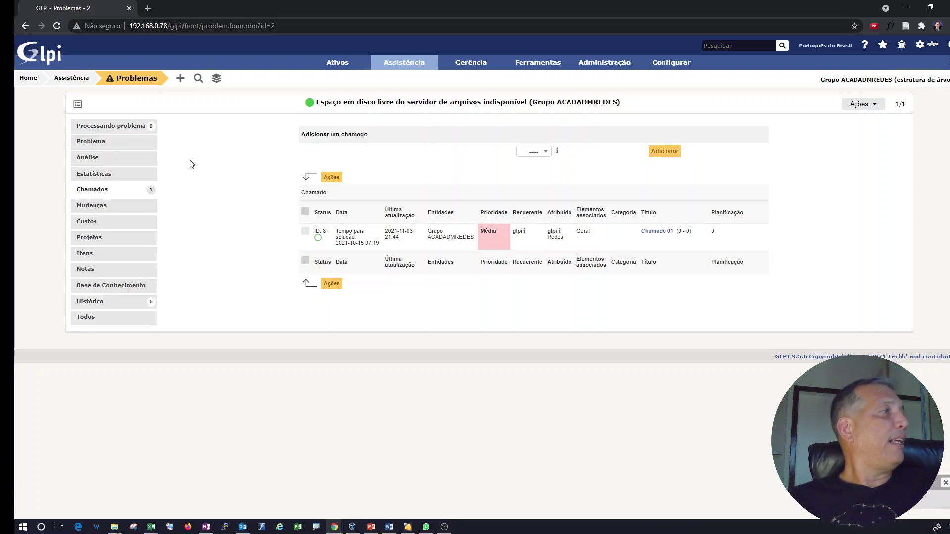
Examine the problem's costs (Custos), including the fields for a new cost, and its linked projects (Projetos).
{"action": "left_click", "coordinate": [118, 223]}
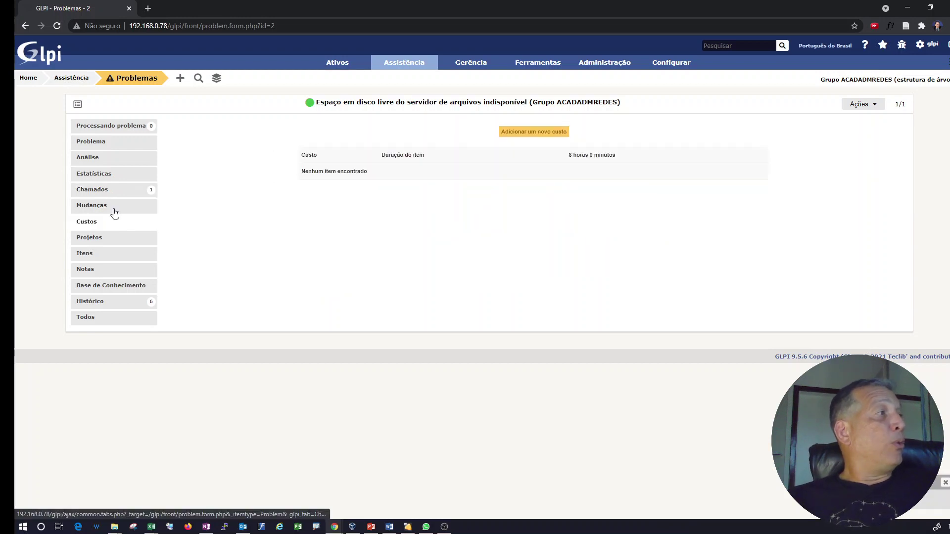
{"action": "left_click", "coordinate": [518, 138]}
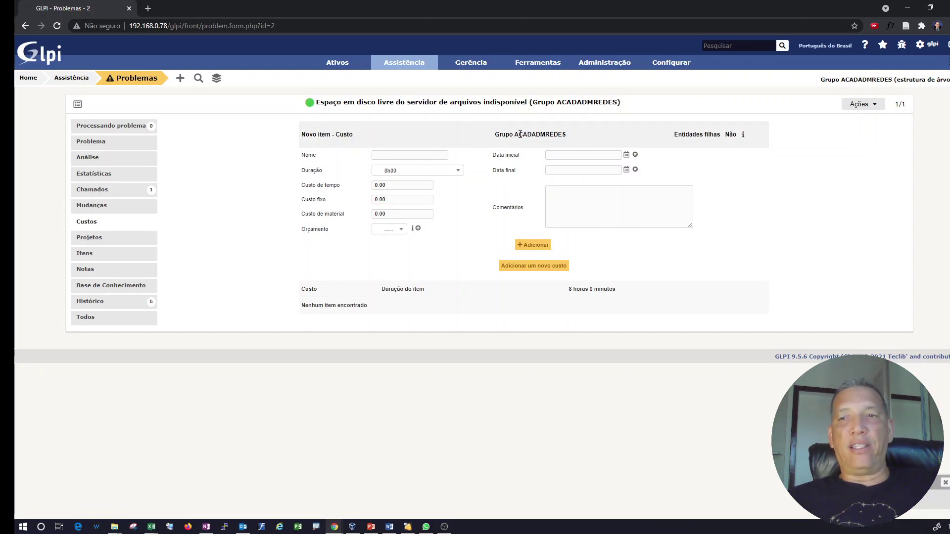
{"action": "left_click", "coordinate": [103, 237]}
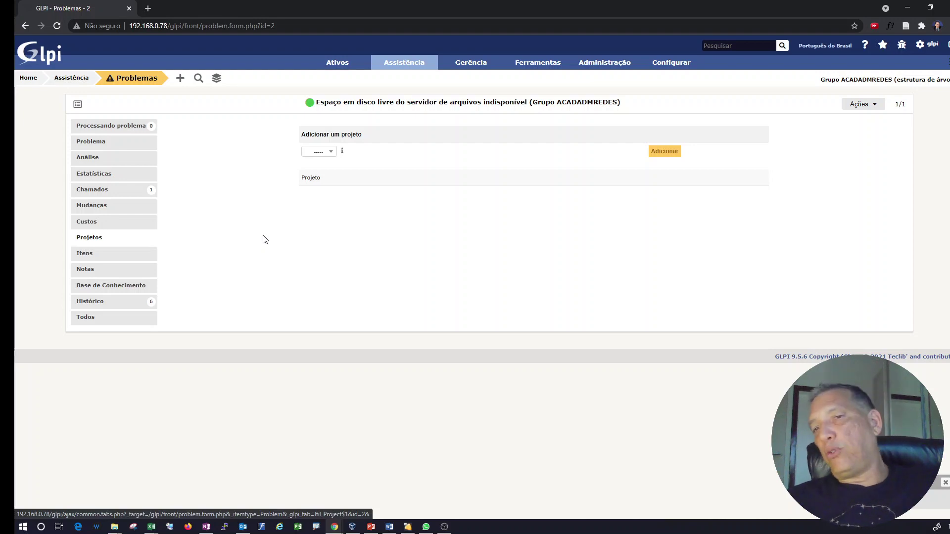
Add the computer DEKTOP-2021-0001 (PAT-2021-001) as an item associated with the problem.
{"action": "left_click", "coordinate": [112, 253]}
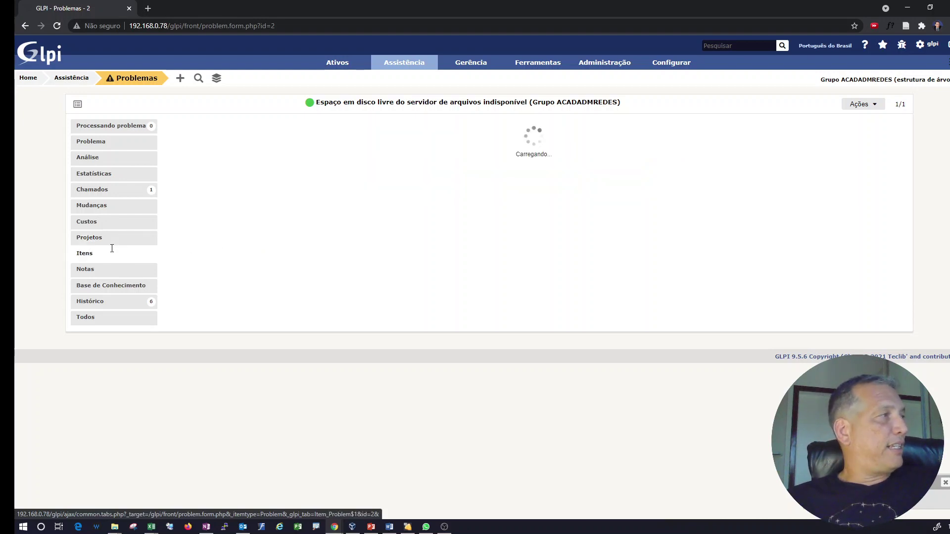
{"action": "left_click", "coordinate": [319, 151]}
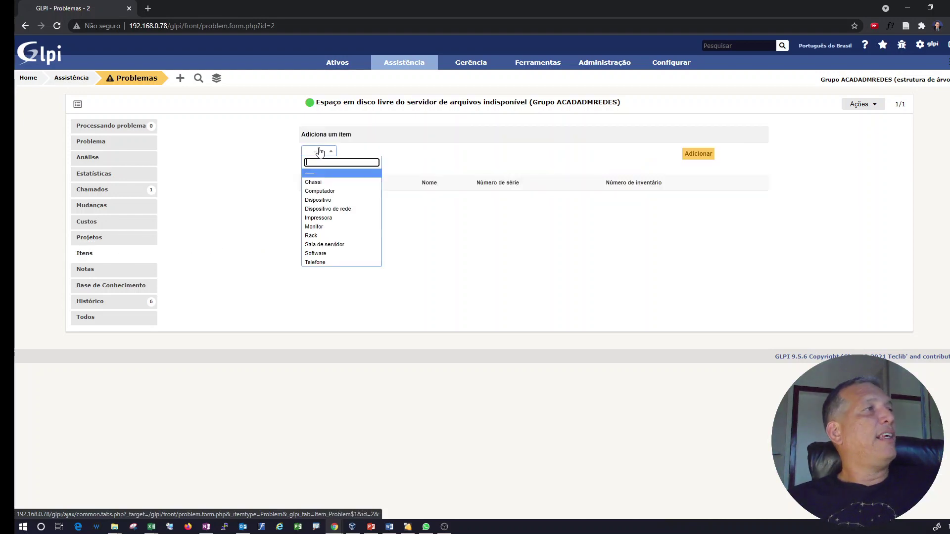
{"action": "left_click", "coordinate": [334, 191]}
{"action": "left_click", "coordinate": [364, 165]}
{"action": "left_click", "coordinate": [378, 193]}
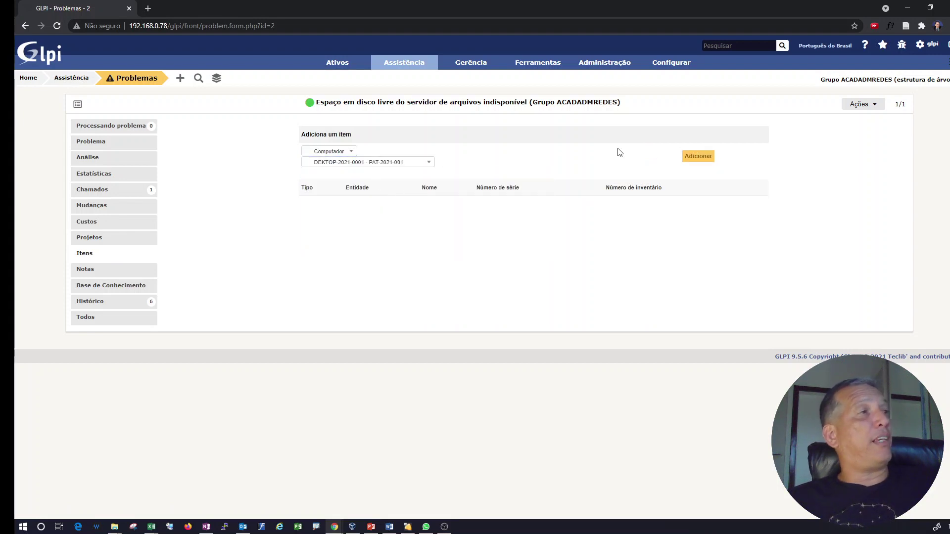
{"action": "left_click", "coordinate": [693, 156]}
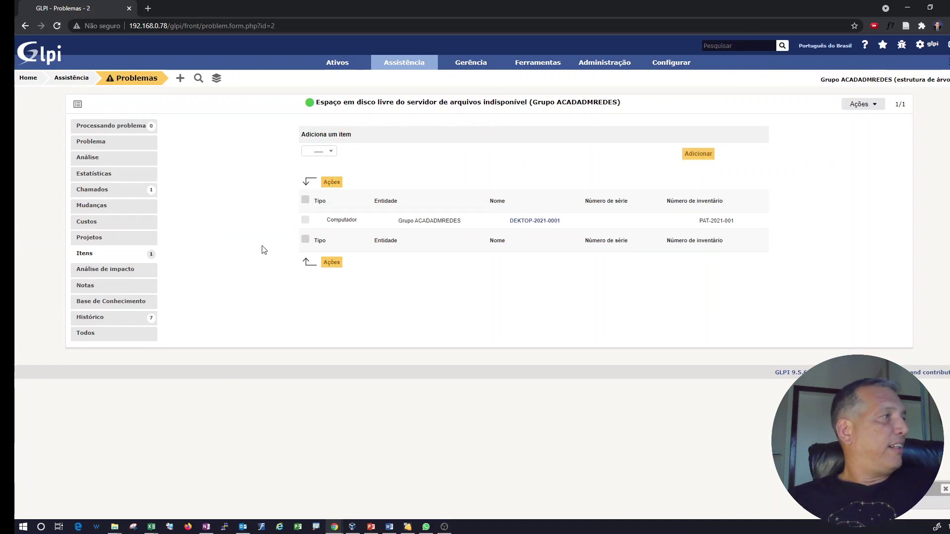
Examine the problem's impact analysis (Análise de impacto), notes (Notas) and knowledge base links (Base de Conhecimento).
{"action": "left_click", "coordinate": [117, 270]}
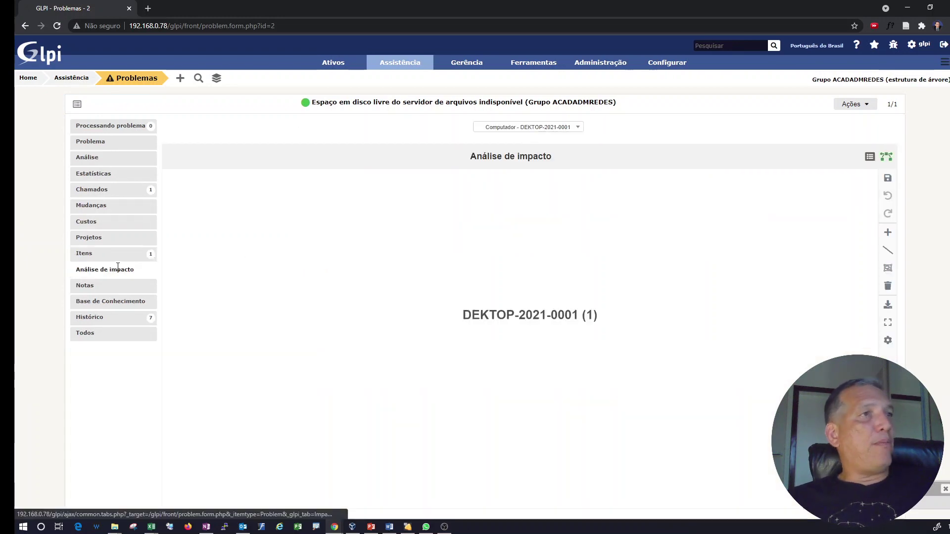
{"action": "left_click", "coordinate": [97, 287]}
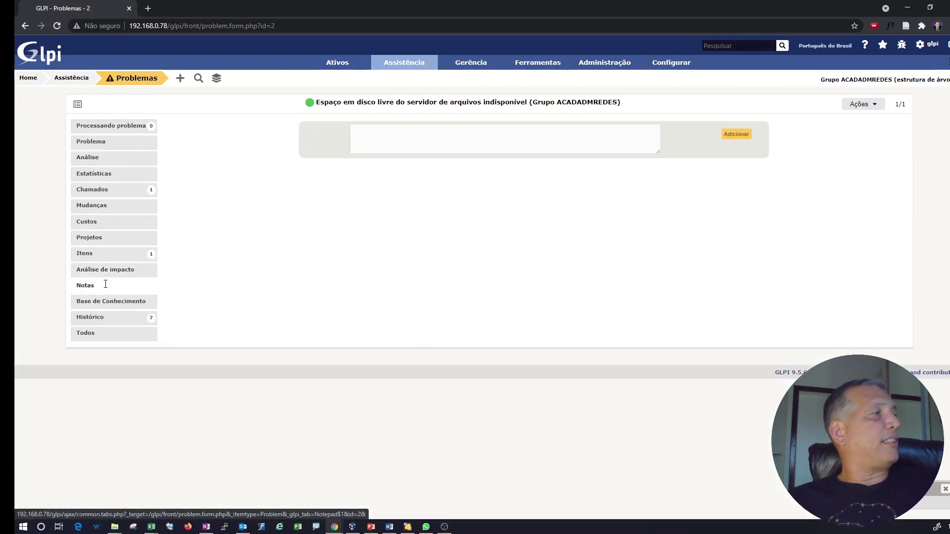
{"action": "left_click", "coordinate": [116, 301]}
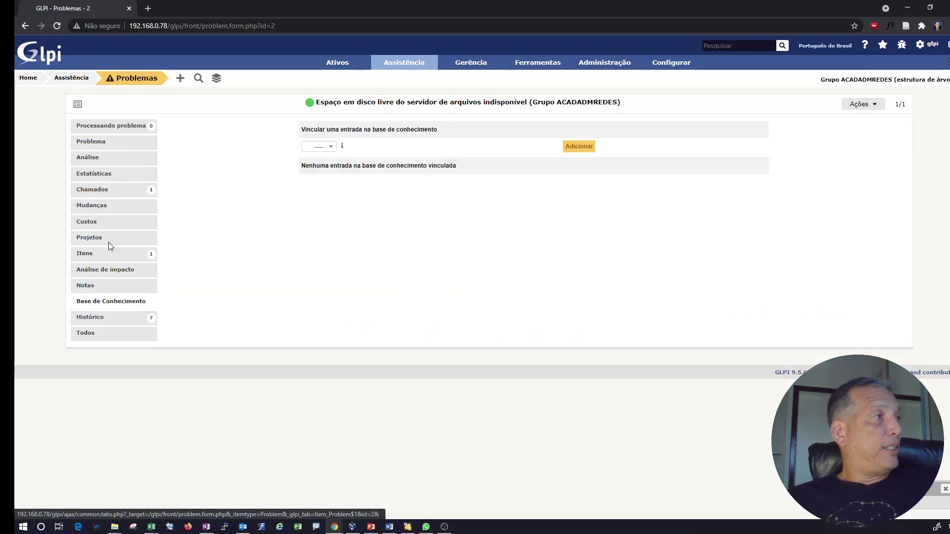
Open the ticket Chamado 01 from the tickets list and check its linked problems (Problemas).
{"action": "mouse_move", "coordinate": [353, 63]}
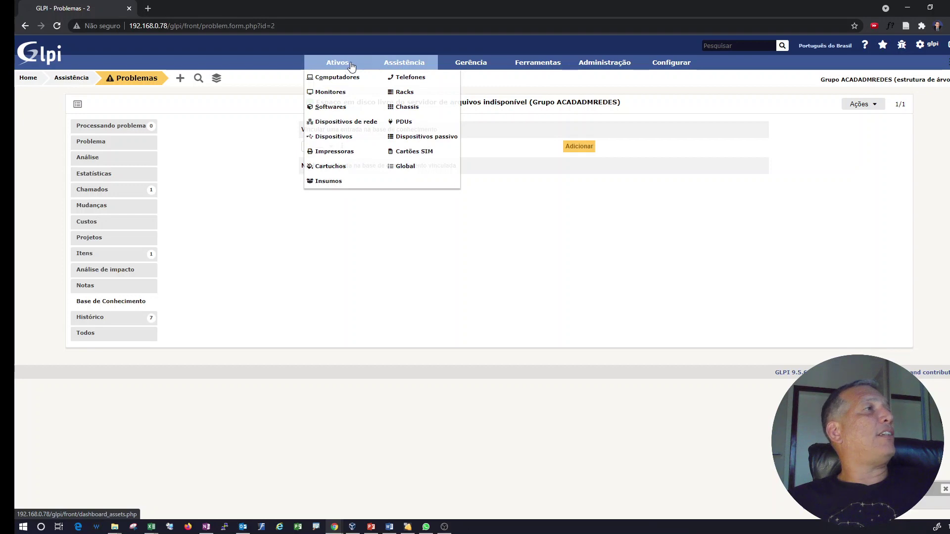
{"action": "mouse_move", "coordinate": [402, 63]}
{"action": "left_click", "coordinate": [399, 80]}
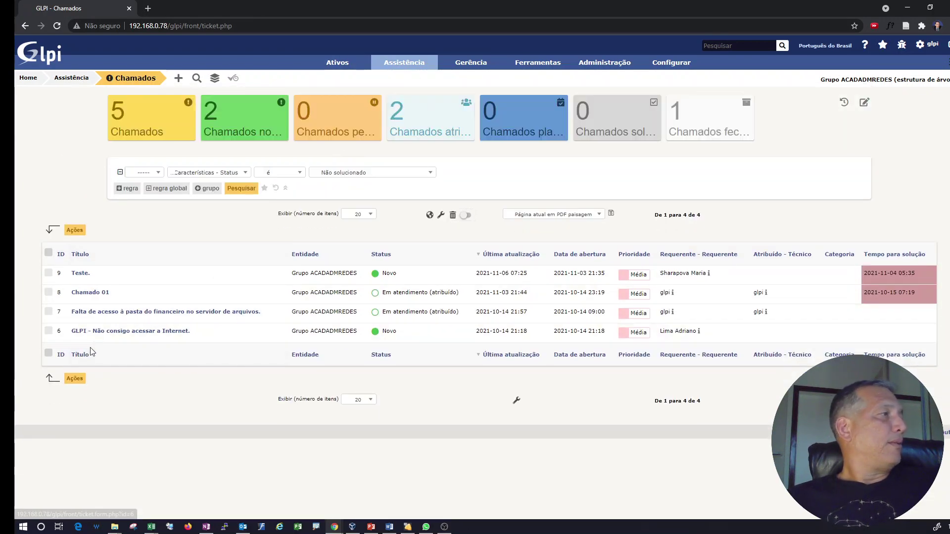
{"action": "left_click", "coordinate": [98, 295]}
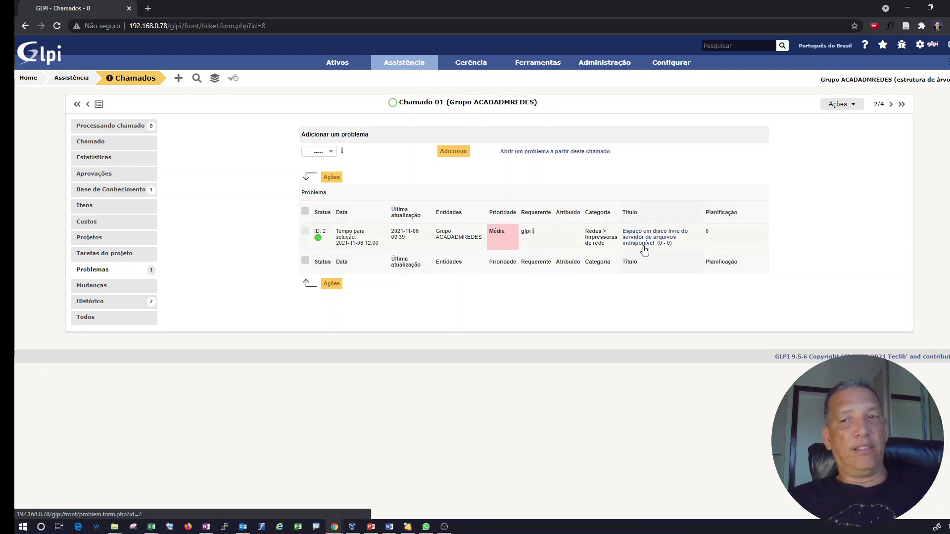
Link the problem "Espaço em disco livre do servidor de arquivos indisponível" to the ticket "Falta de acesso à pasta do financeiro no servidor de arquivos.".
{"action": "left_click", "coordinate": [141, 81]}
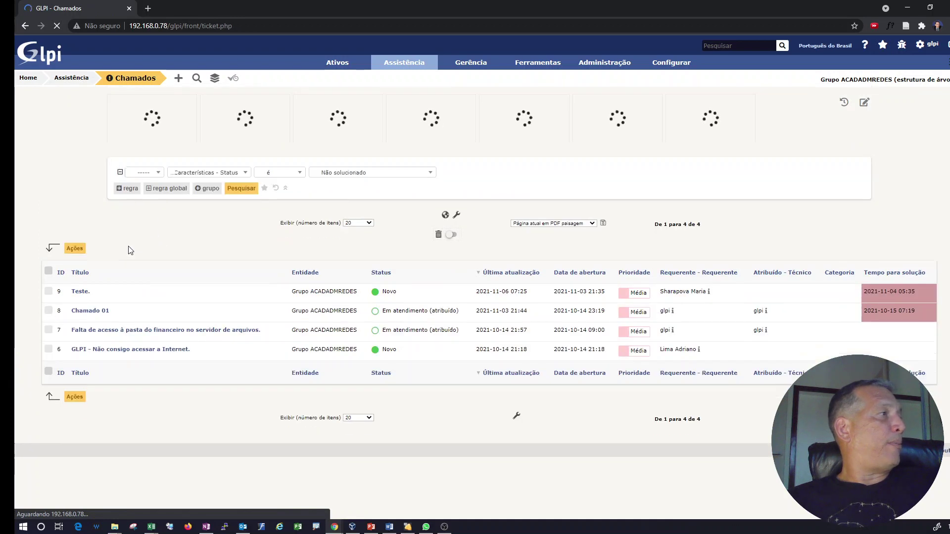
{"action": "left_click", "coordinate": [119, 312]}
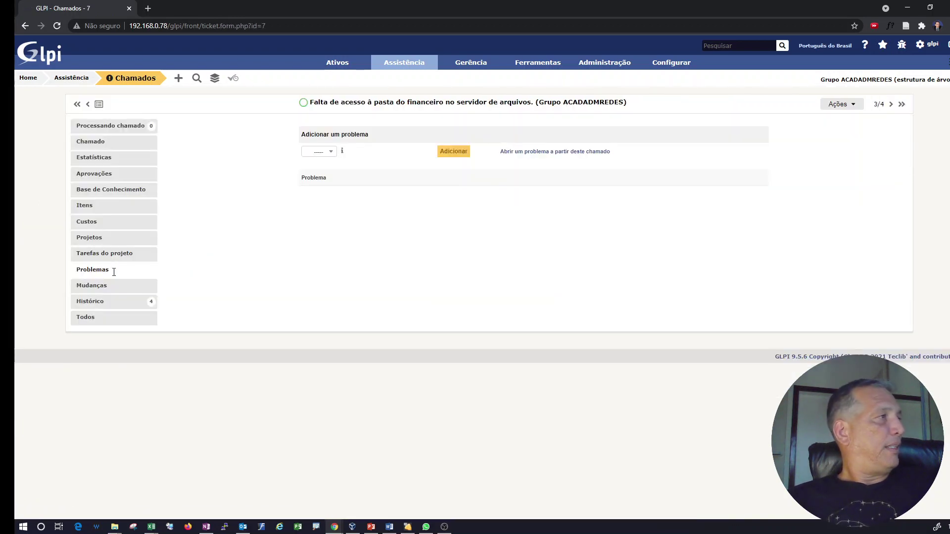
{"action": "left_click", "coordinate": [319, 152]}
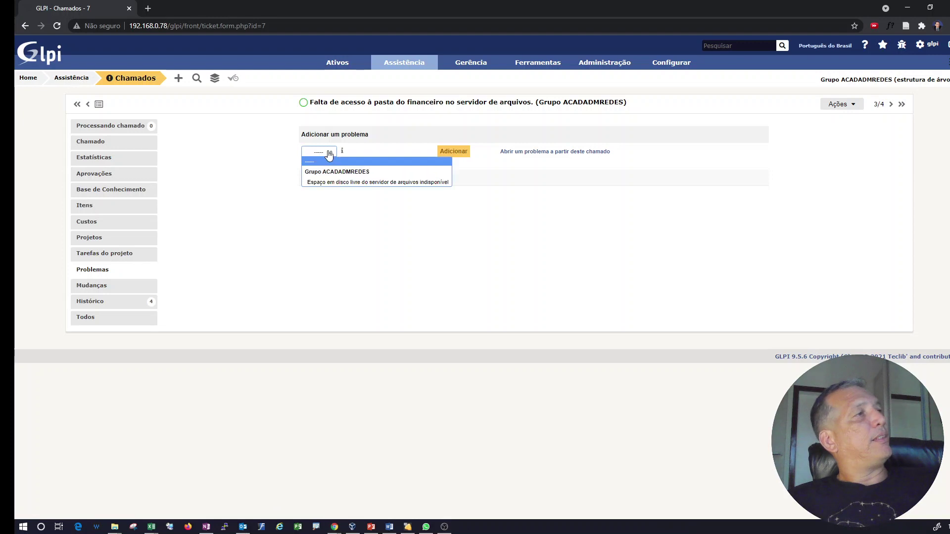
{"action": "left_click", "coordinate": [355, 183]}
{"action": "left_click", "coordinate": [552, 153]}
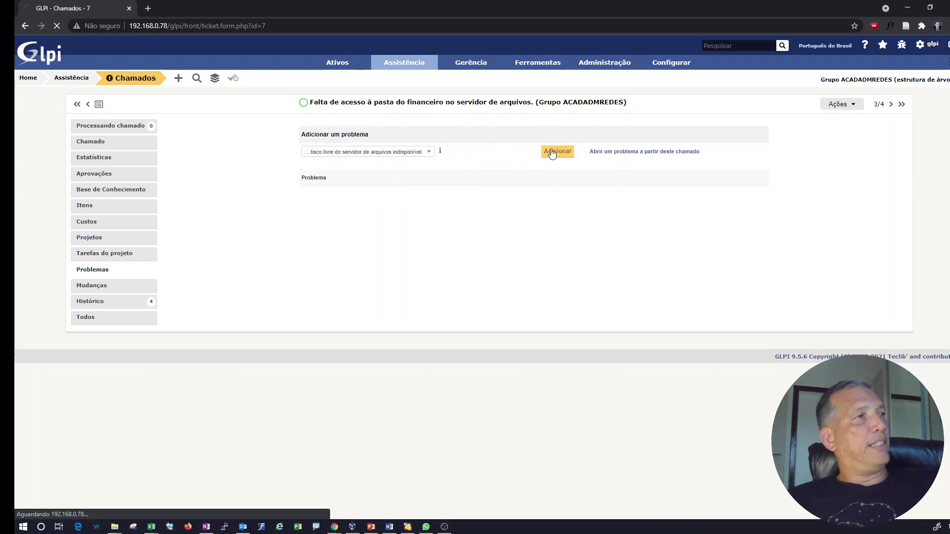